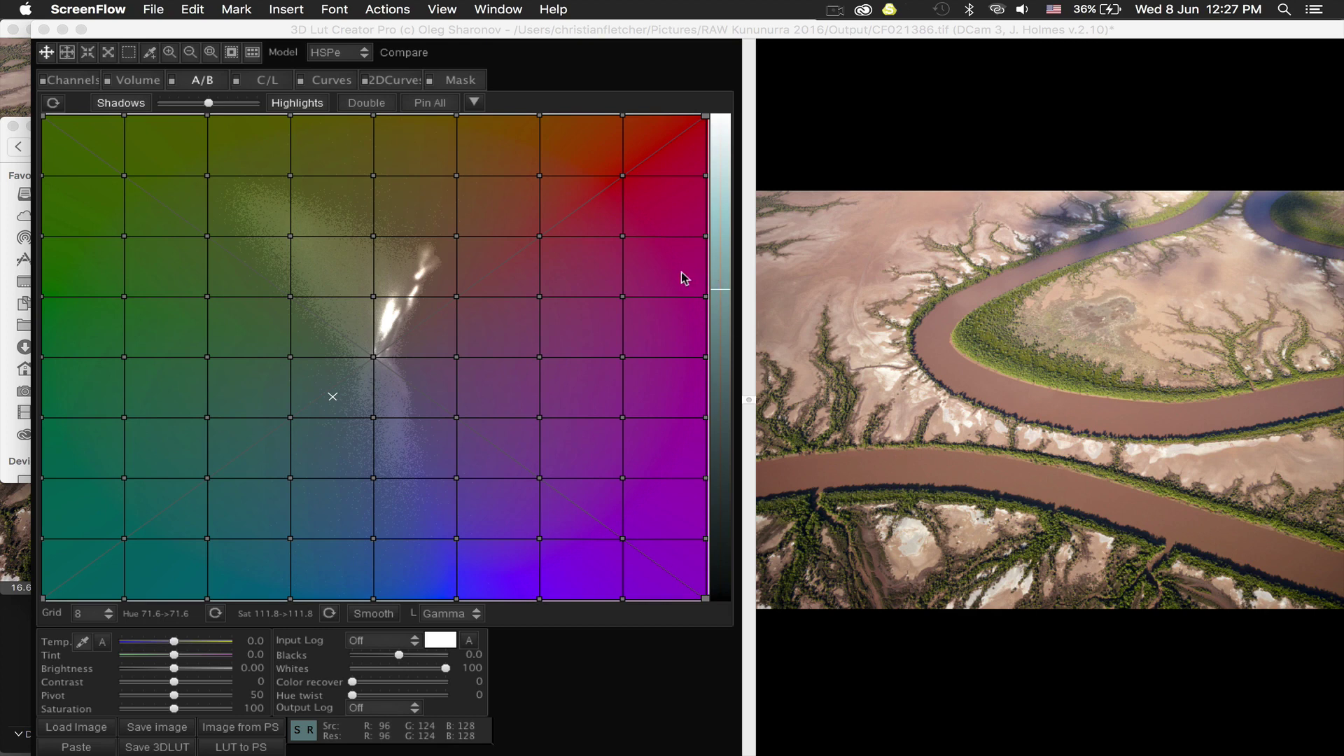
Step: Bring the 3D LUT Creator window showing the river photo CF021386.tif to the front
click(821, 133)
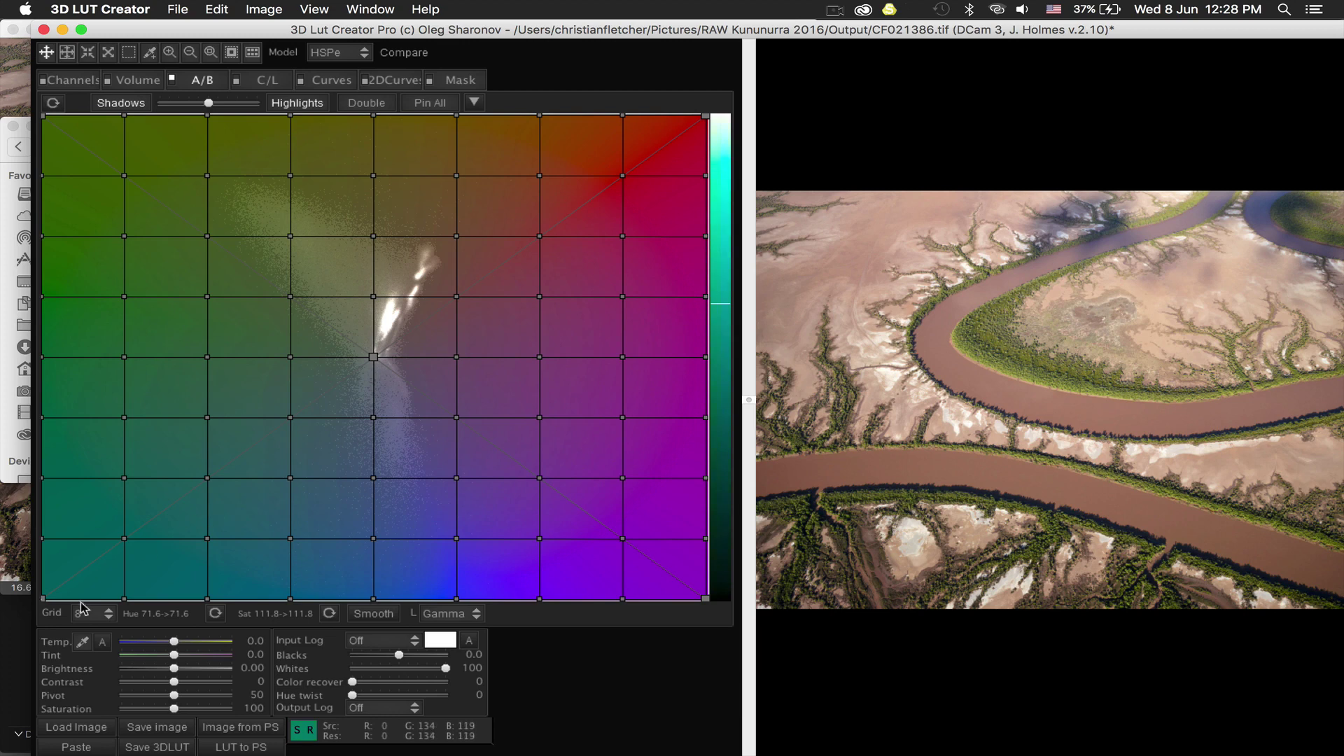
Step: Switch the A/B colour grid to 12C circular divisions, trying a node warp and undoing it
click(107, 614)
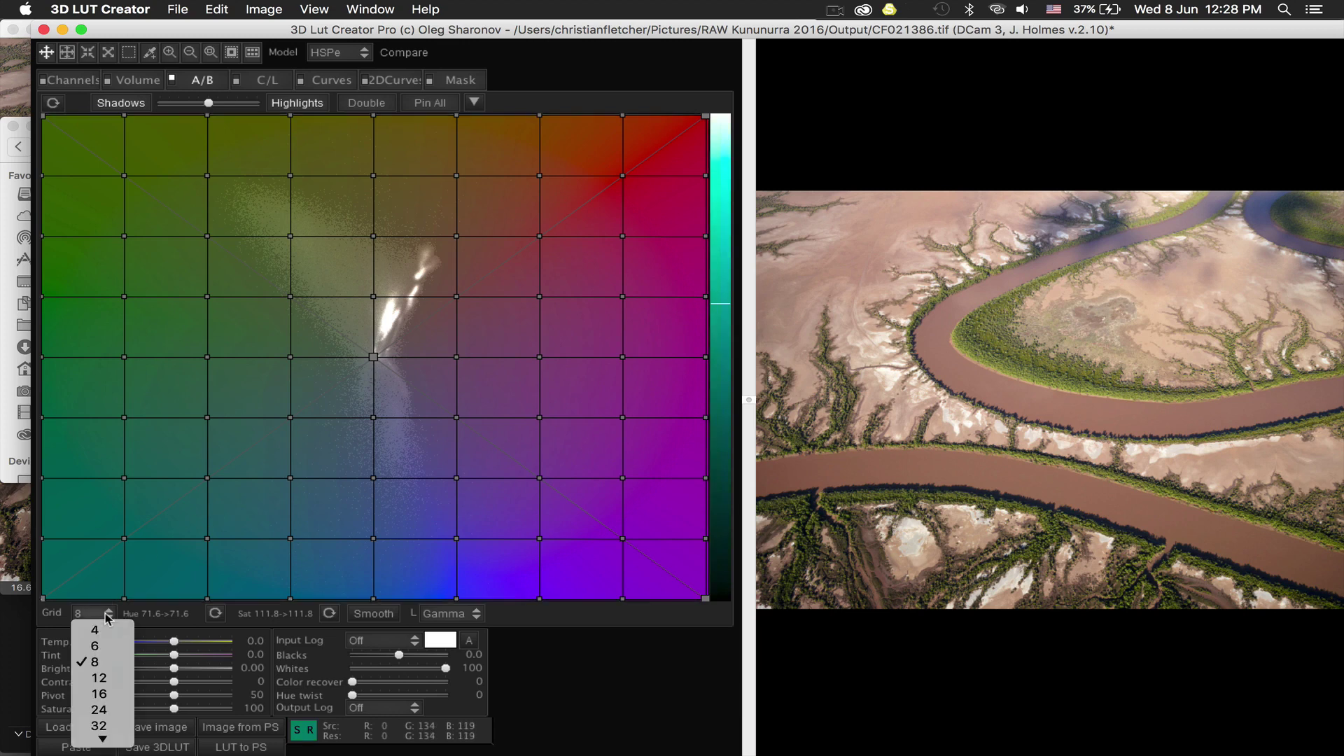
click(99, 678)
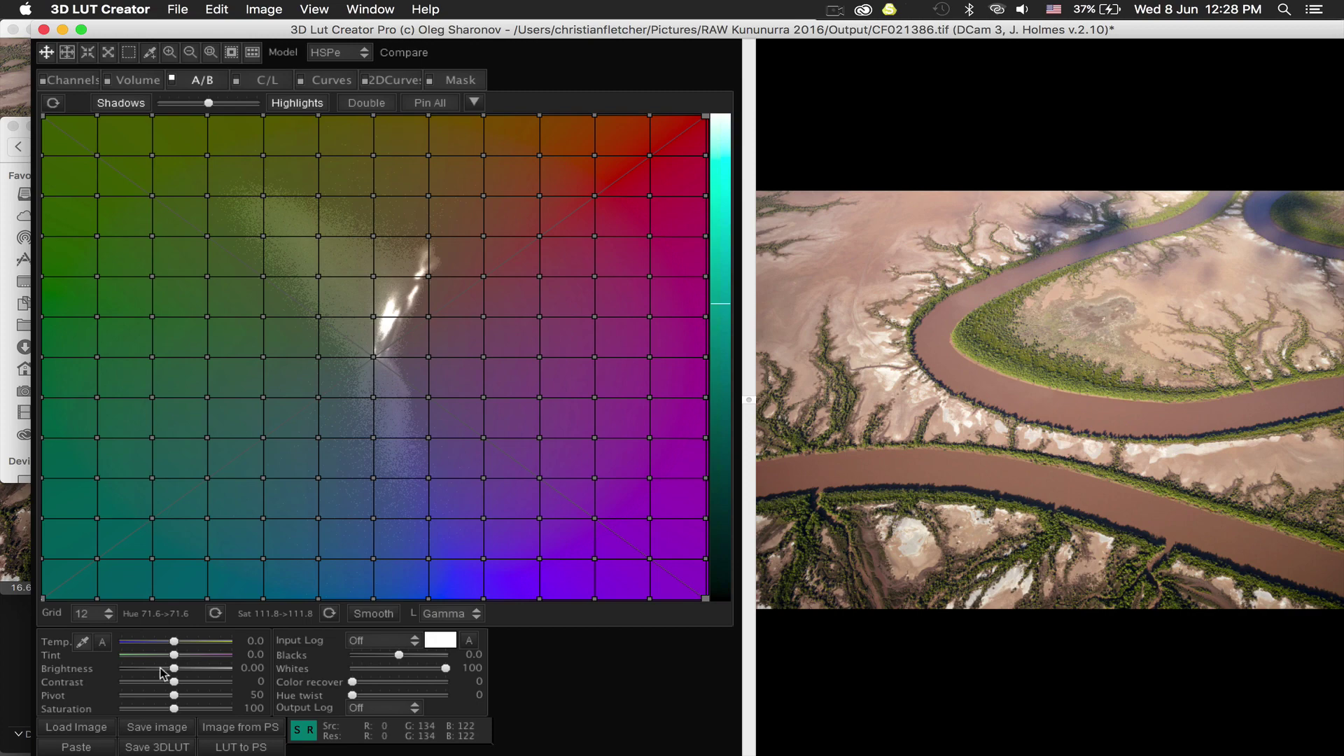
click(109, 615)
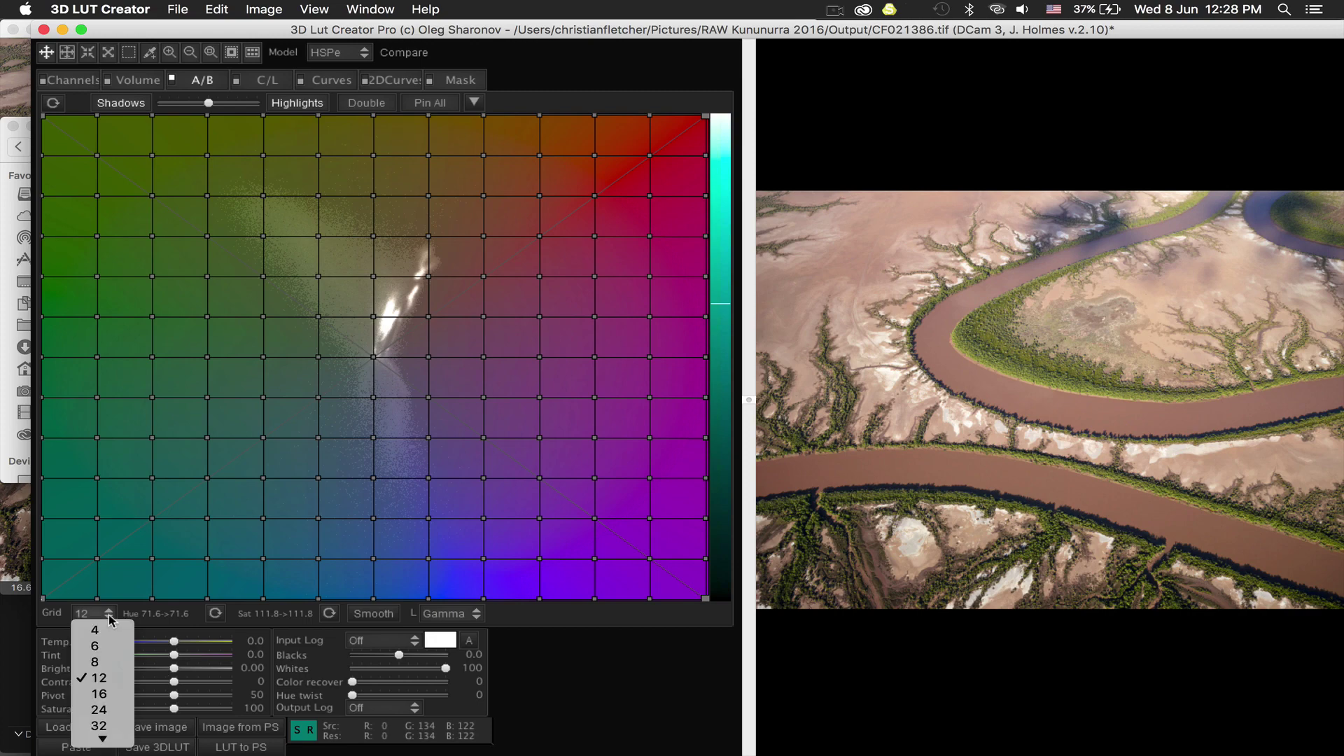
scroll(105, 676, down, 3)
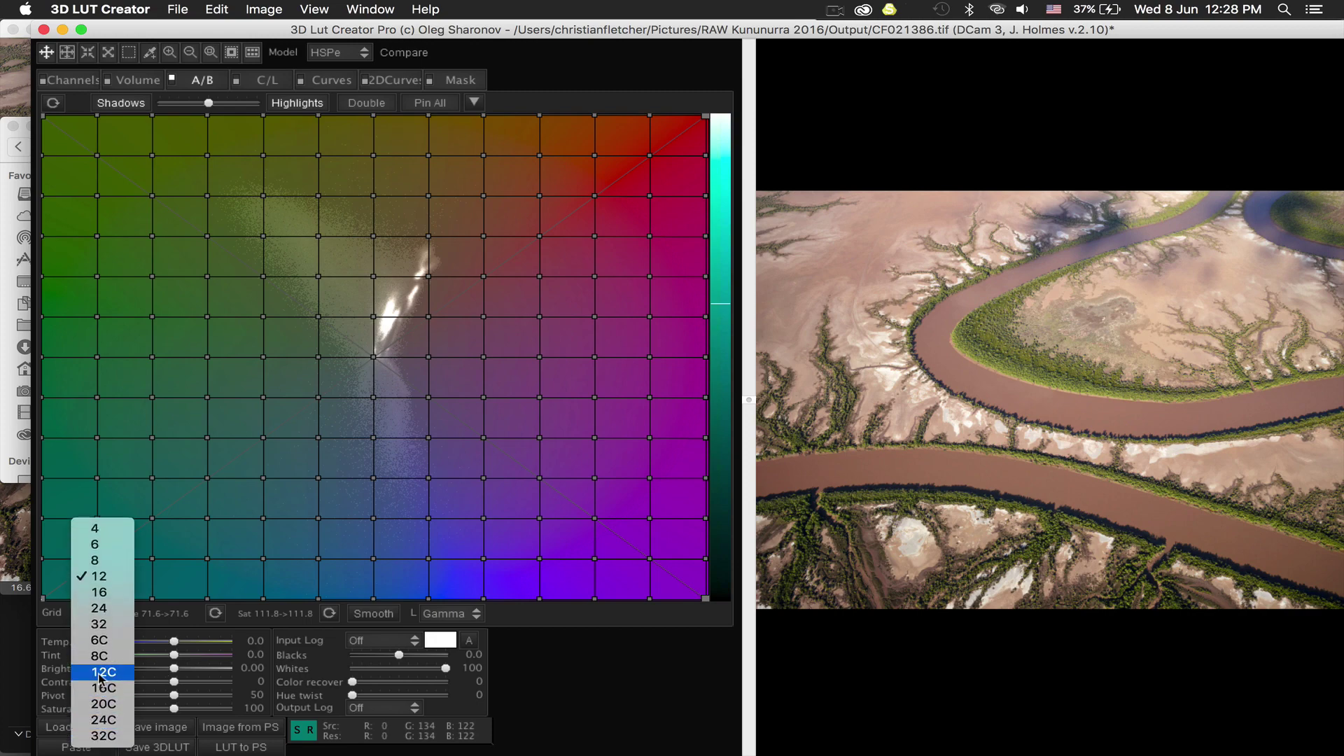
click(100, 674)
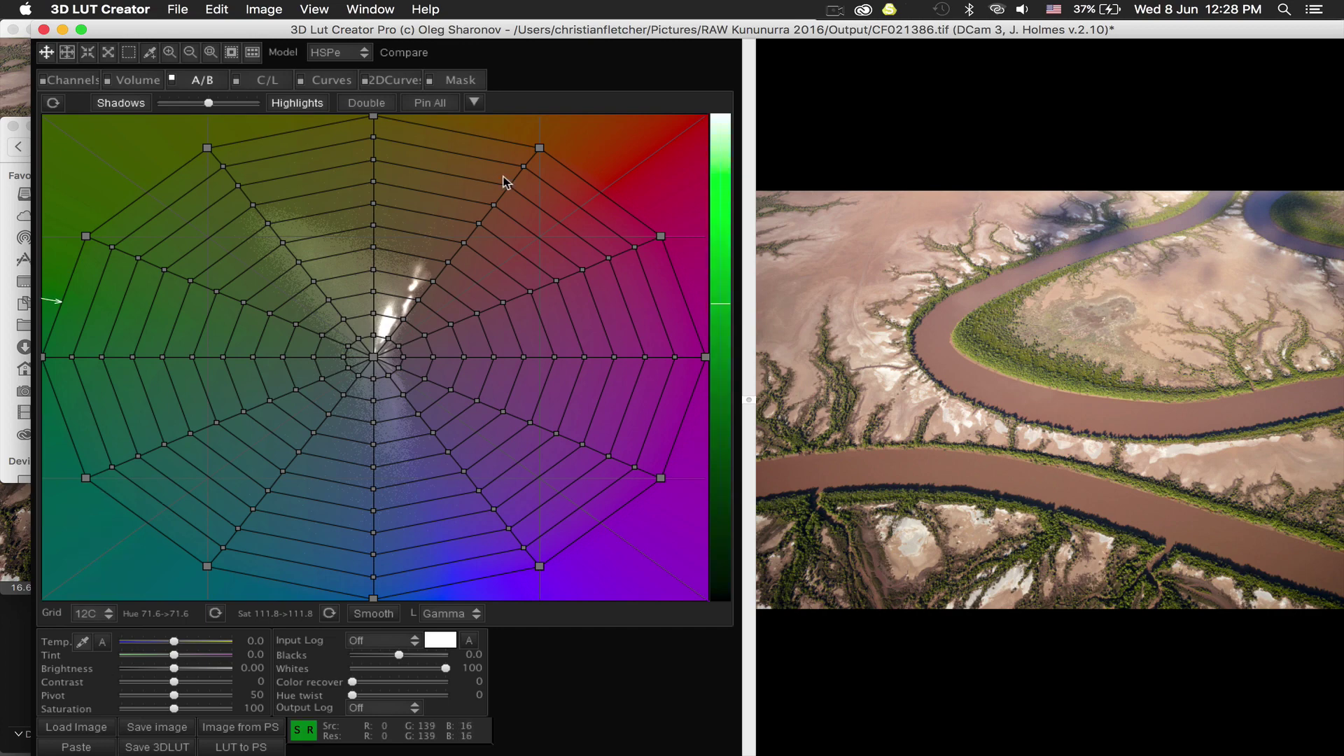
drag(540, 148, 492, 249)
key(super+z)
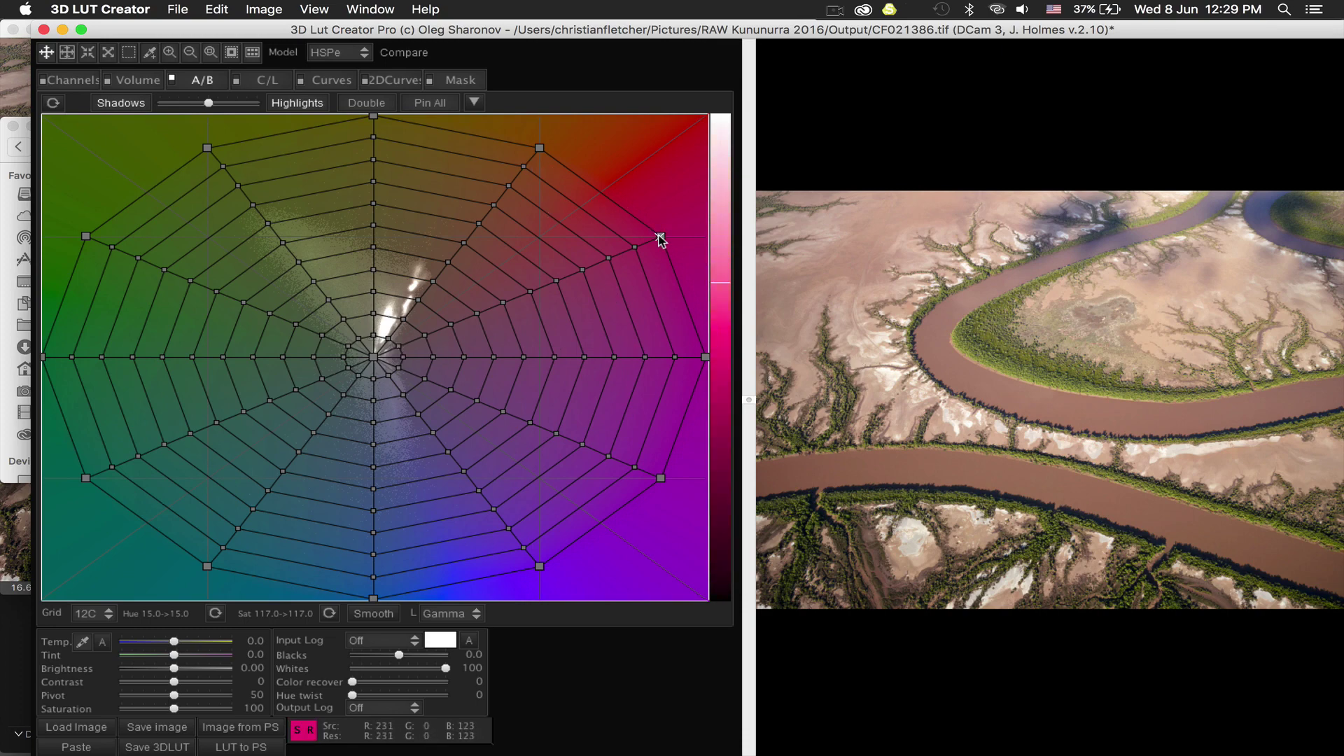
Step: Drag the orange-red corner node into blue, remapping hue 345.0 to 218.1 and saturation 117.0 to 108.2
drag(661, 238, 550, 152)
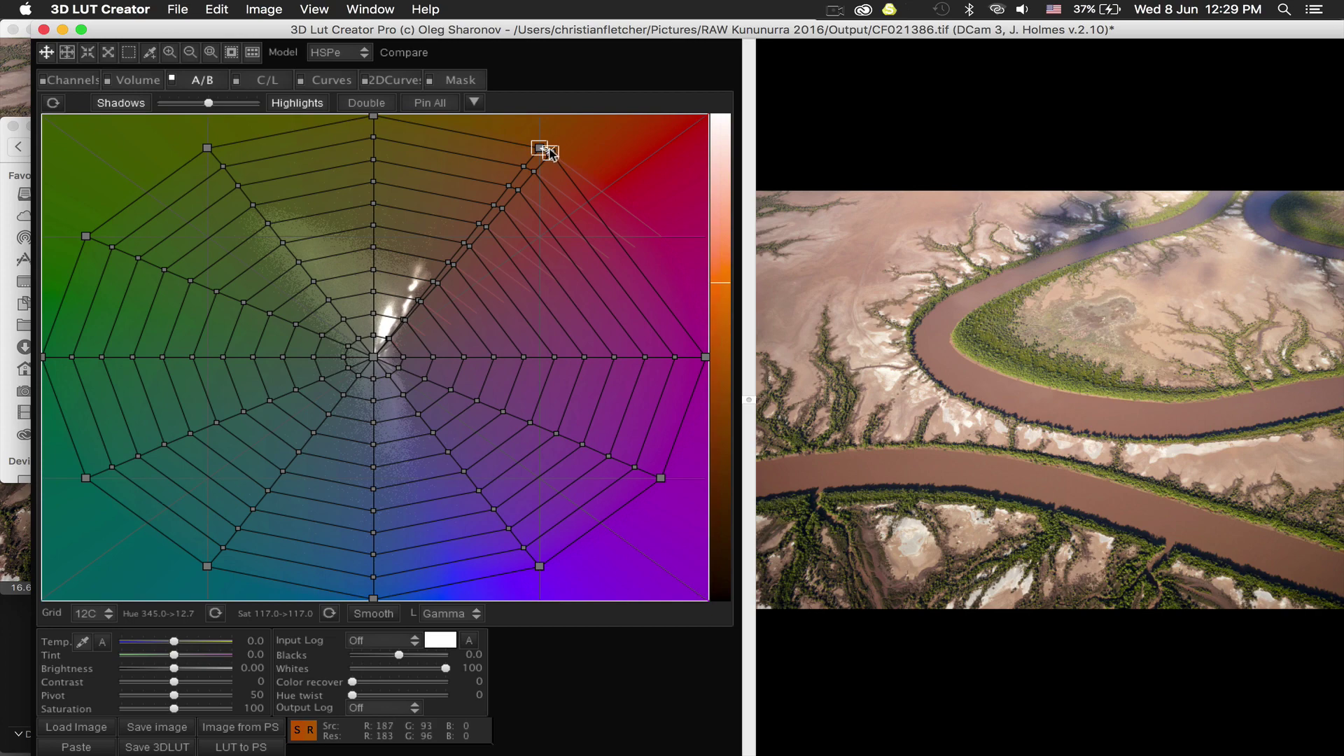
drag(534, 163, 338, 583)
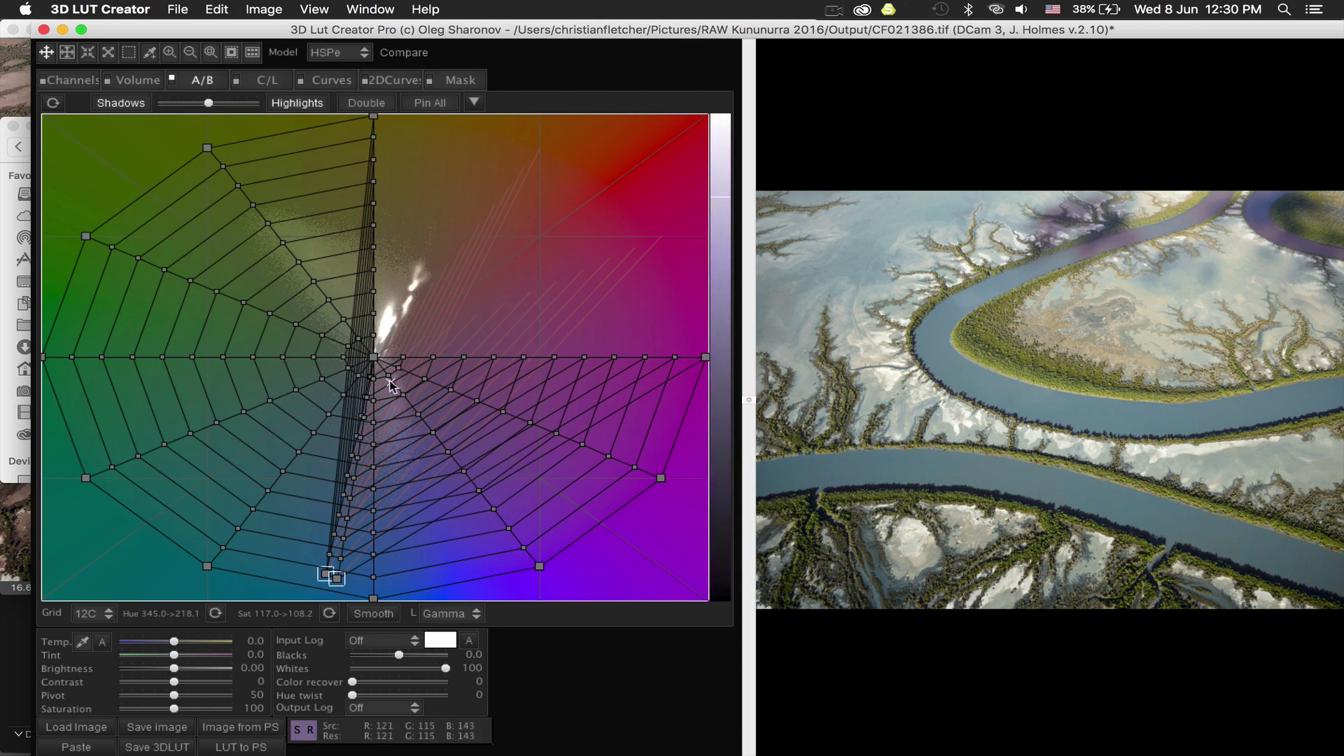
Step: Push near-neutral grid points toward blue (hue 254.9→220.3, saturation 21.2→34.5), then compare Before/After
mouse_move(390, 381)
mouse_down()
mouse_move(323, 532)
mouse_move(329, 576)
mouse_up()
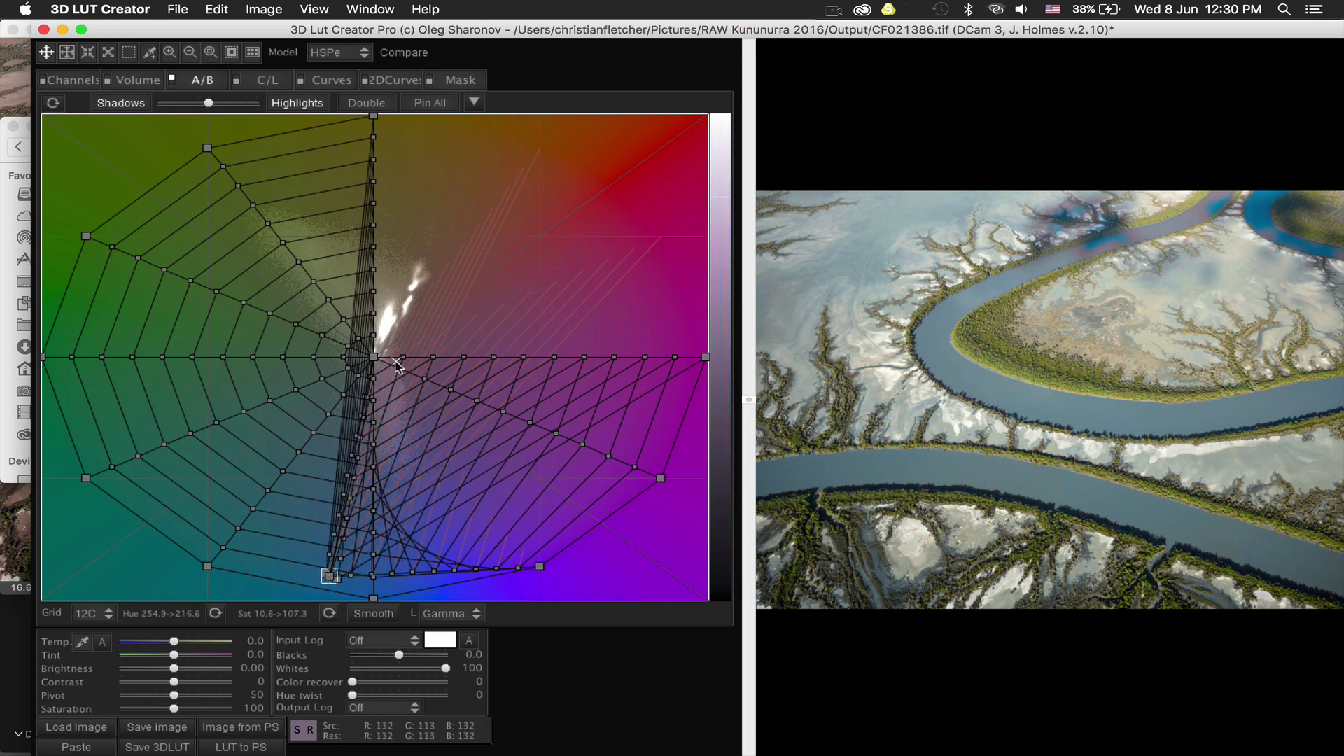
mouse_move(397, 379)
mouse_down()
mouse_move(330, 565)
mouse_move(355, 524)
mouse_move(309, 585)
mouse_move(343, 551)
mouse_move(329, 578)
mouse_up()
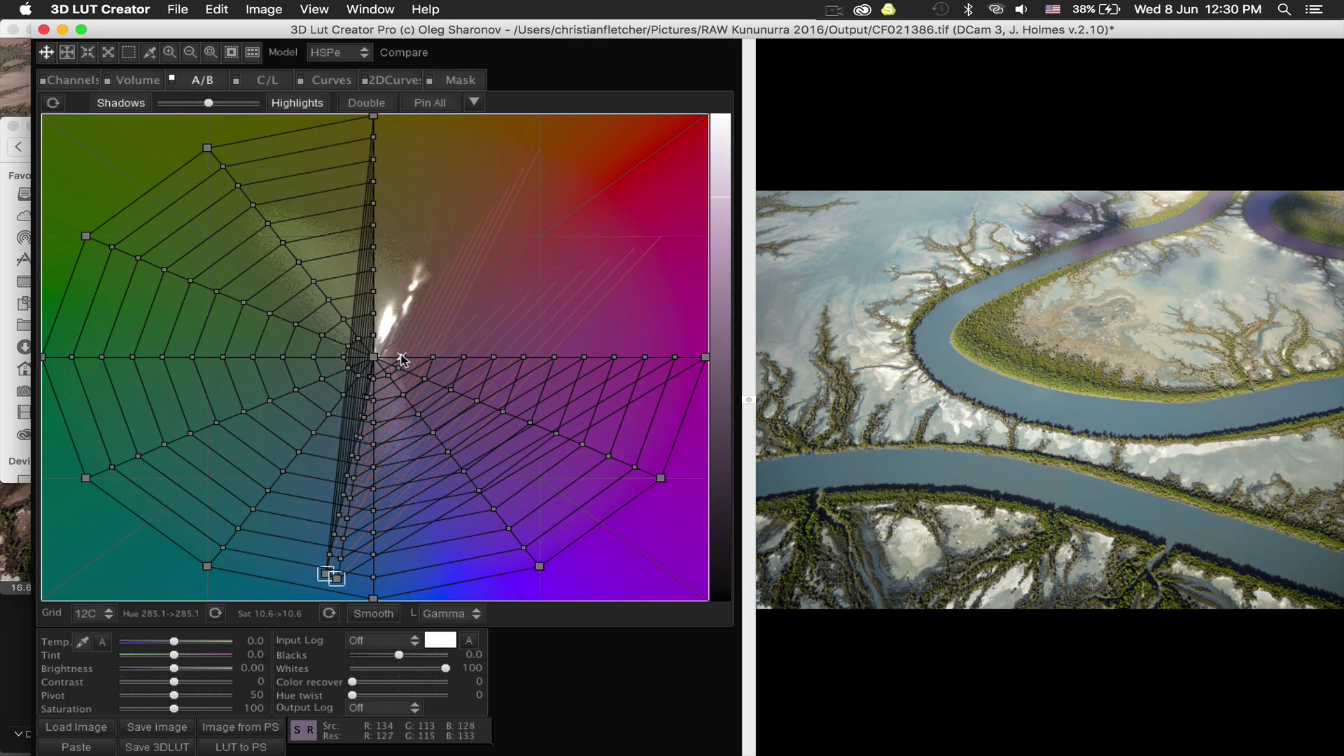
drag(403, 358, 357, 431)
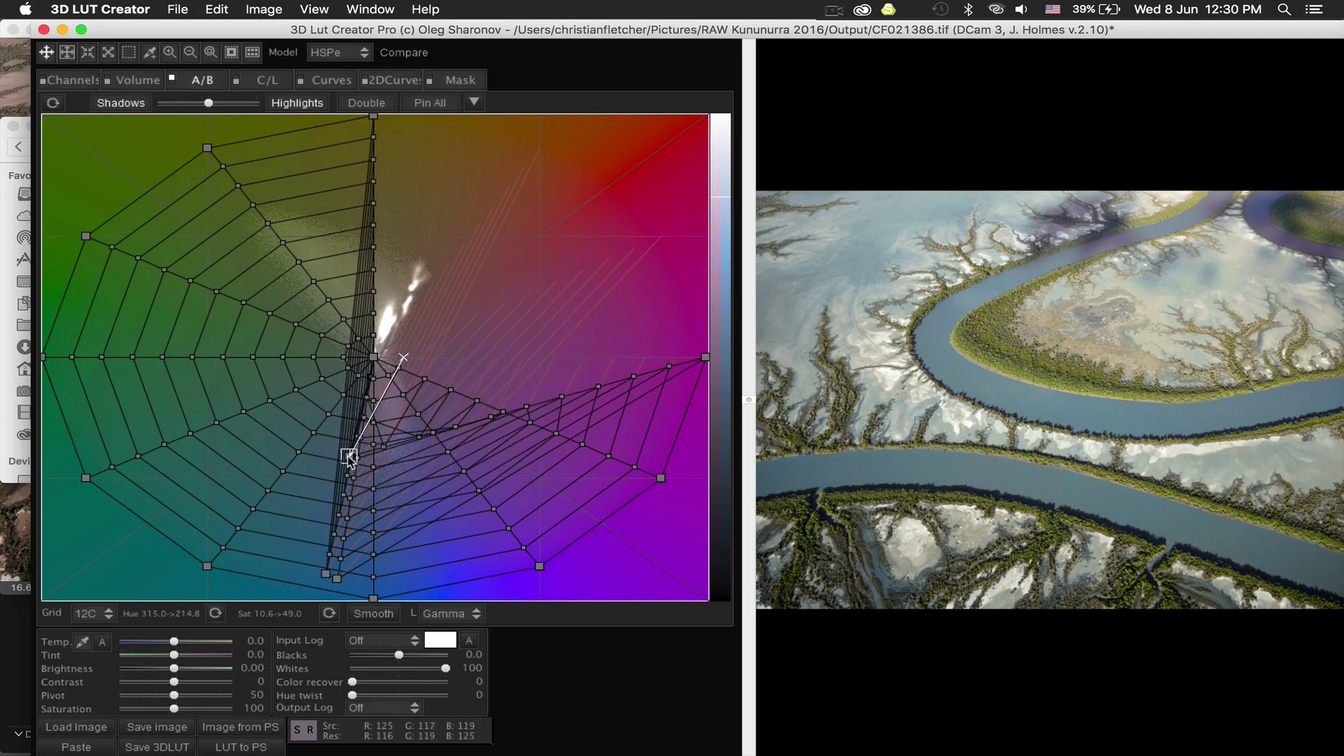
drag(349, 459, 325, 528)
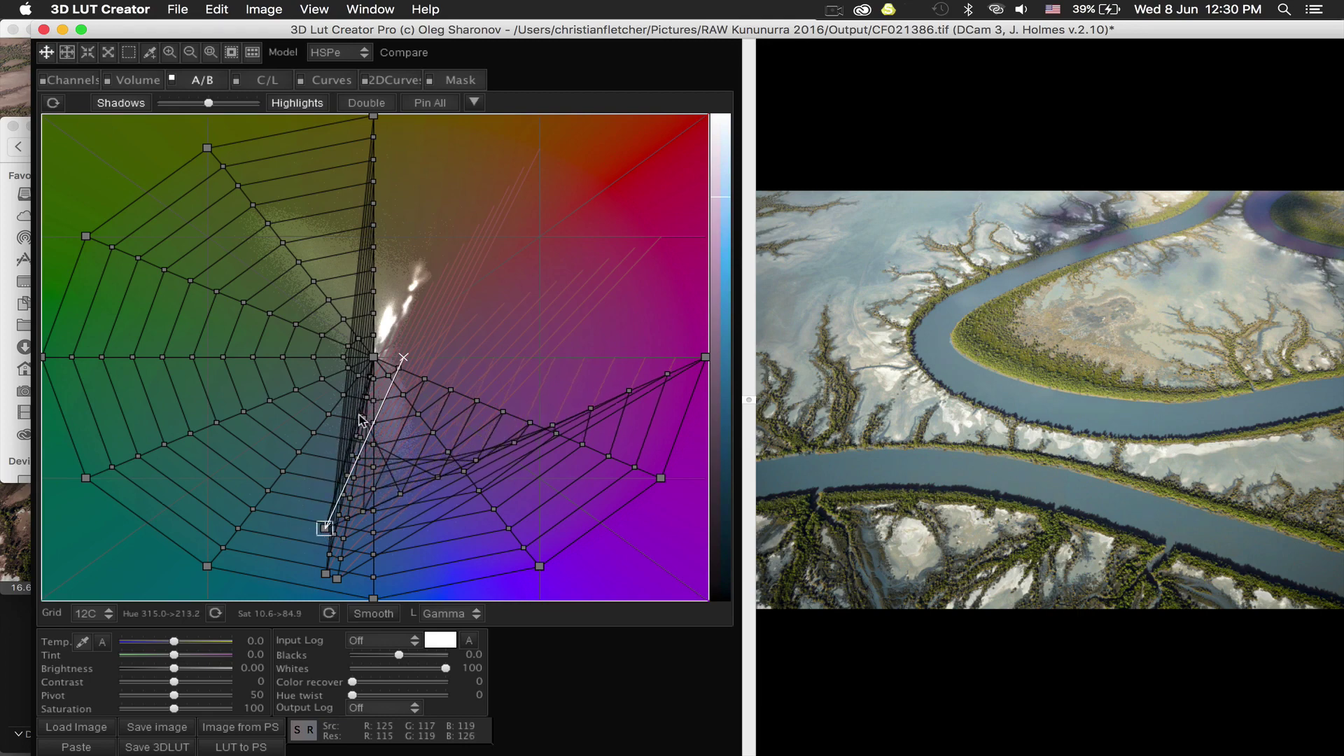
drag(398, 370, 334, 463)
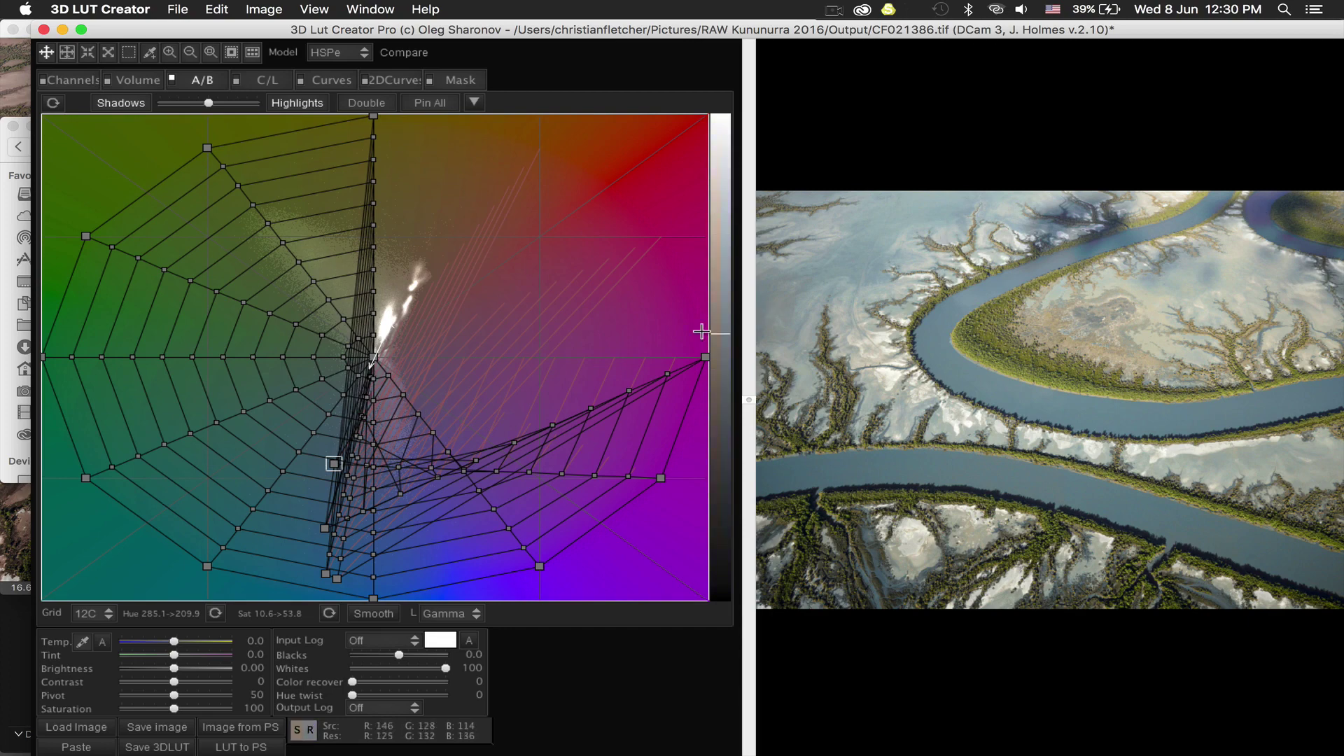
drag(403, 396, 365, 429)
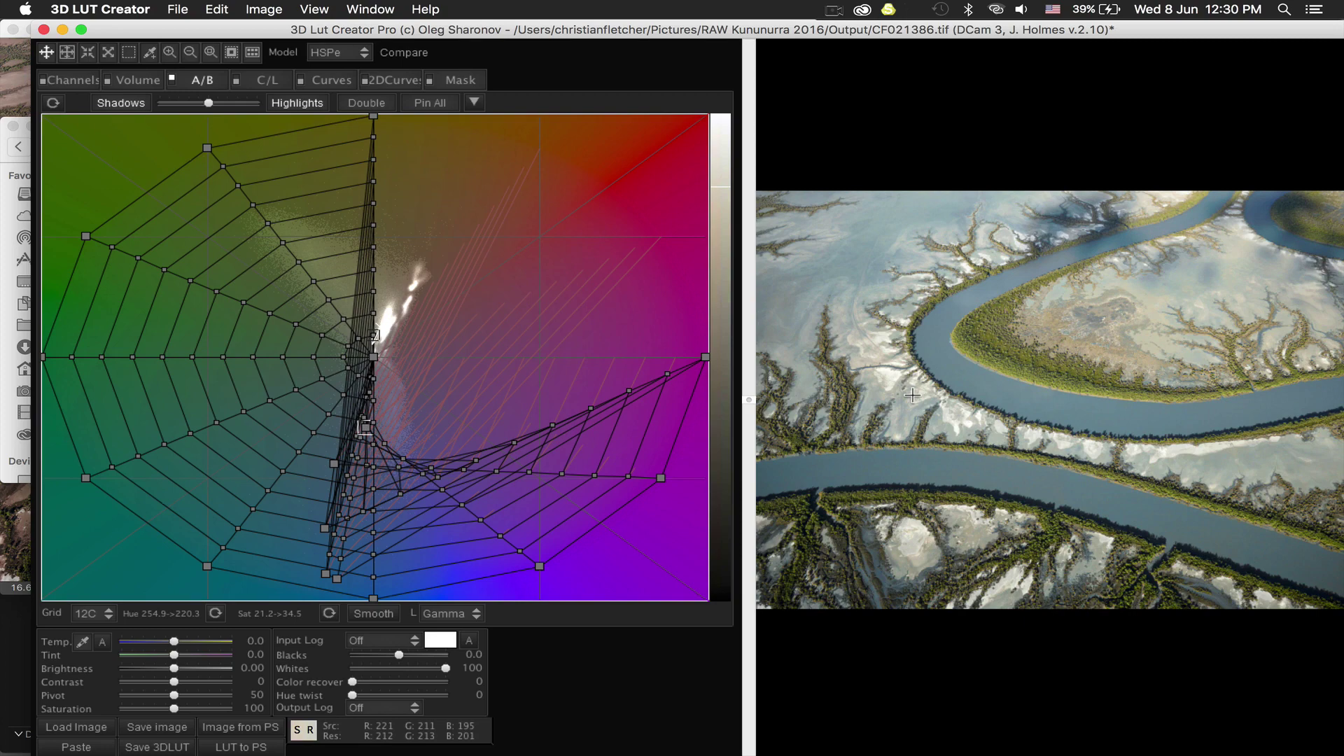
key(super+b)
key(super+b)
key(super+b)
key(super+b)
key(super+b)
key(super+b)
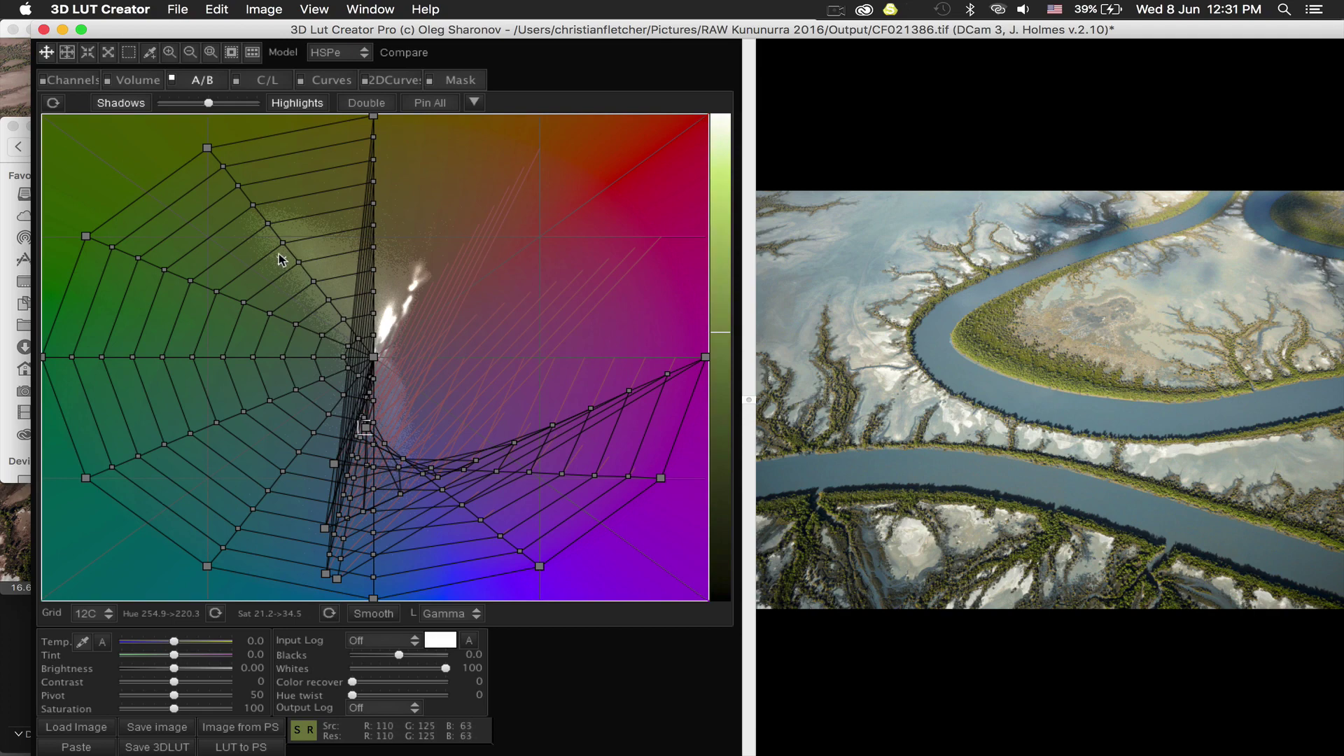
Step: Select three yellow-green nodes near hue 75 and raise their saturation from 31.9 to 67.9
click(329, 300)
drag(300, 264, 246, 199)
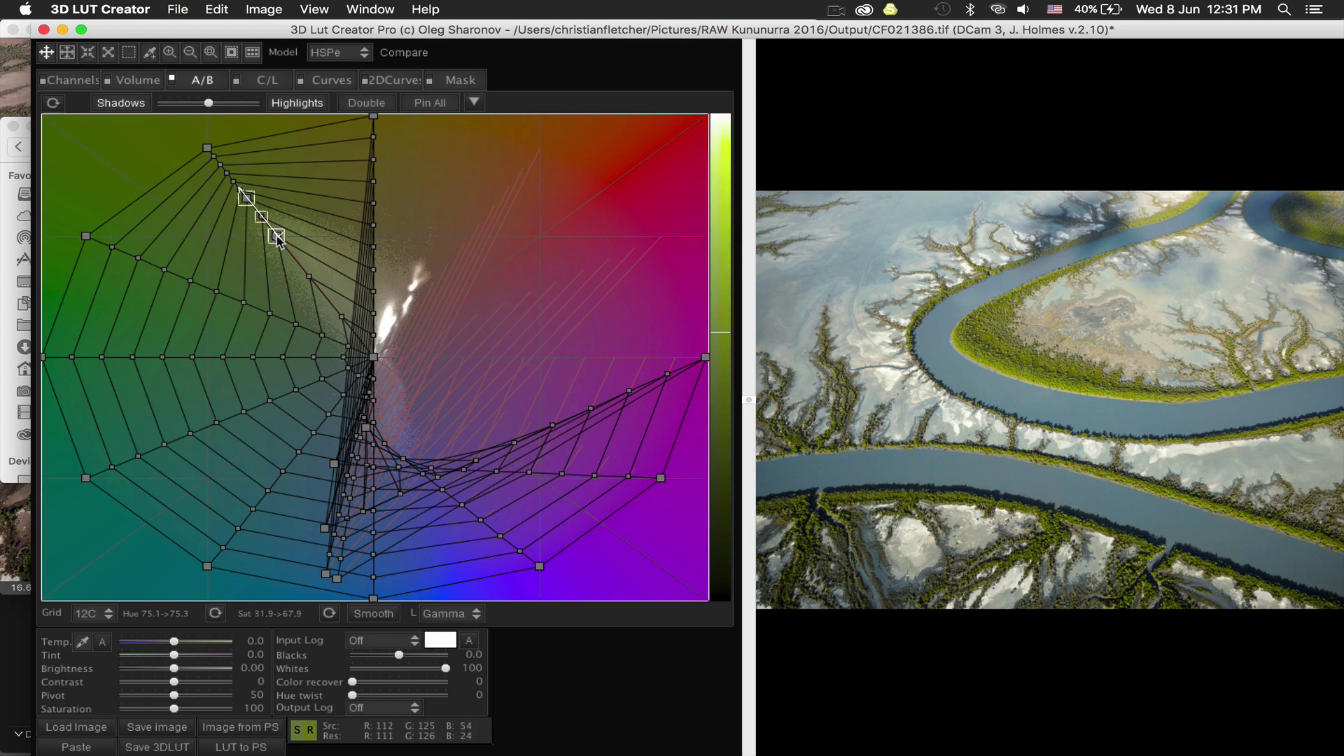
Step: Adjust the selected yellow-green nodes' luminance, settling on a moderate brightening of the greens
mouse_move(277, 237)
mouse_down()
mouse_move(280, 171)
mouse_move(279, 365)
mouse_move(280, 247)
mouse_up()
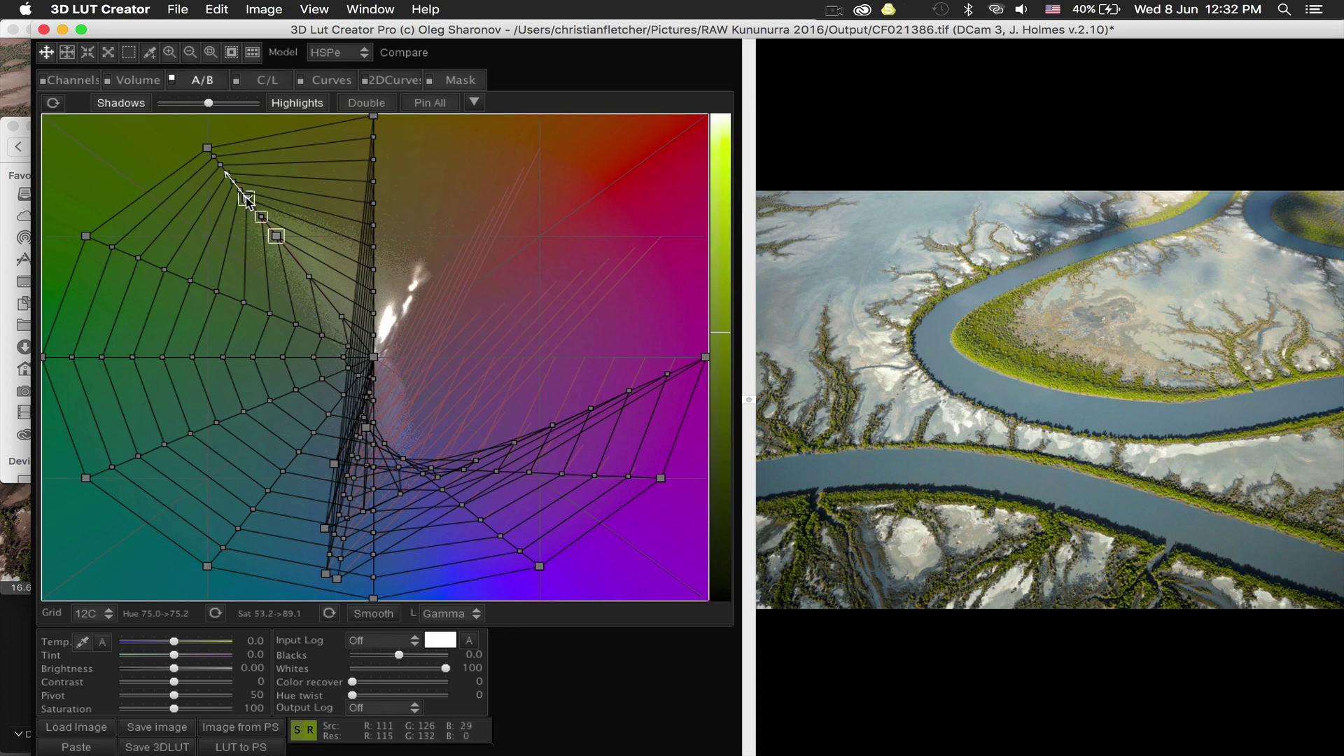
mouse_move(247, 199)
mouse_down()
mouse_move(246, 168)
mouse_move(243, 213)
mouse_up()
drag(244, 213, 245, 226)
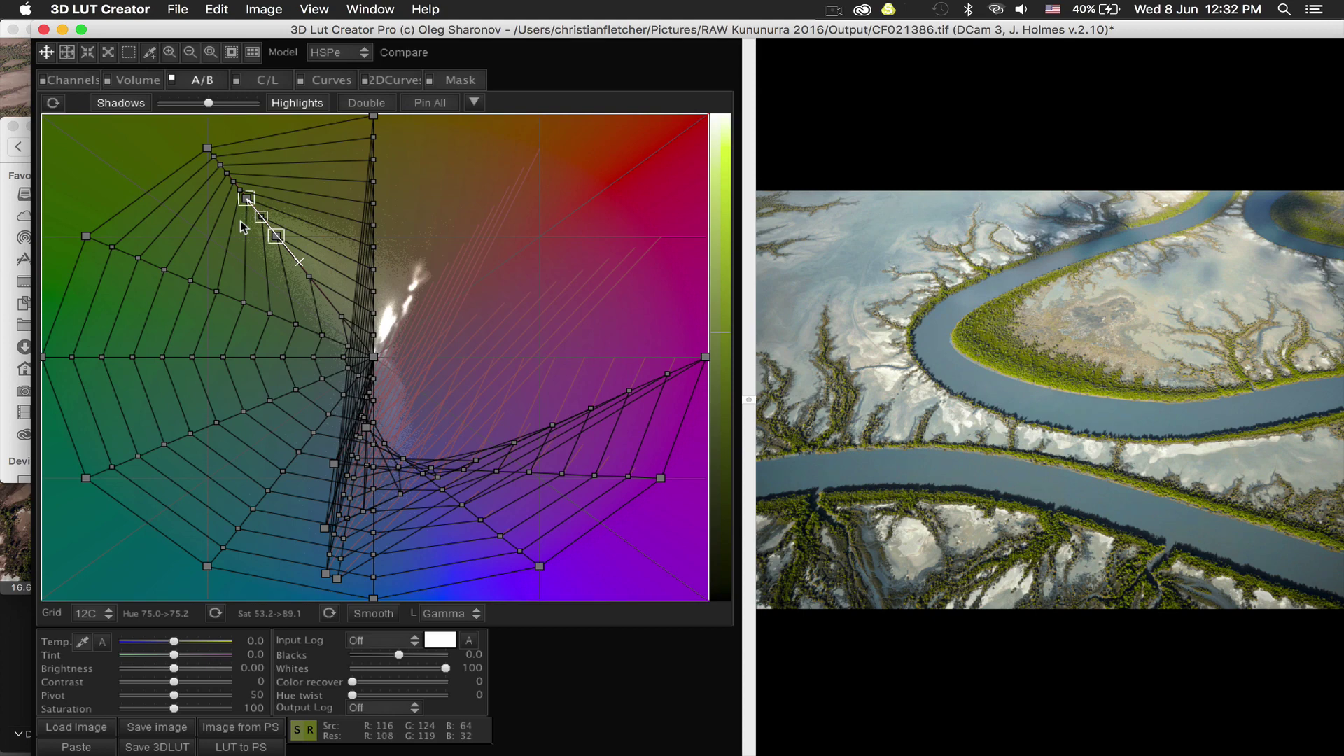
drag(240, 221, 258, 211)
mouse_move(258, 213)
mouse_down()
mouse_move(259, 179)
mouse_move(263, 198)
mouse_up()
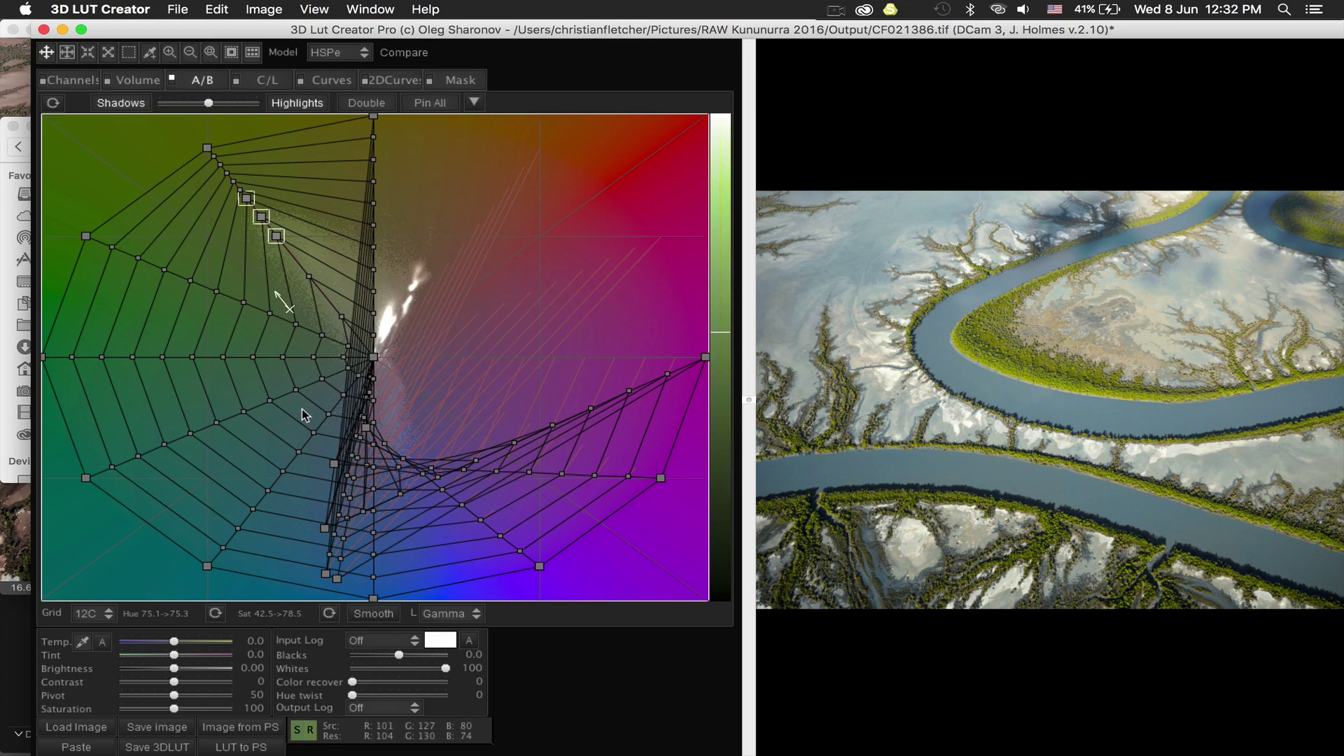
Step: Select the blue river target node (hue 15.0→215.8) and retune its luminance for light steel blue
click(327, 574)
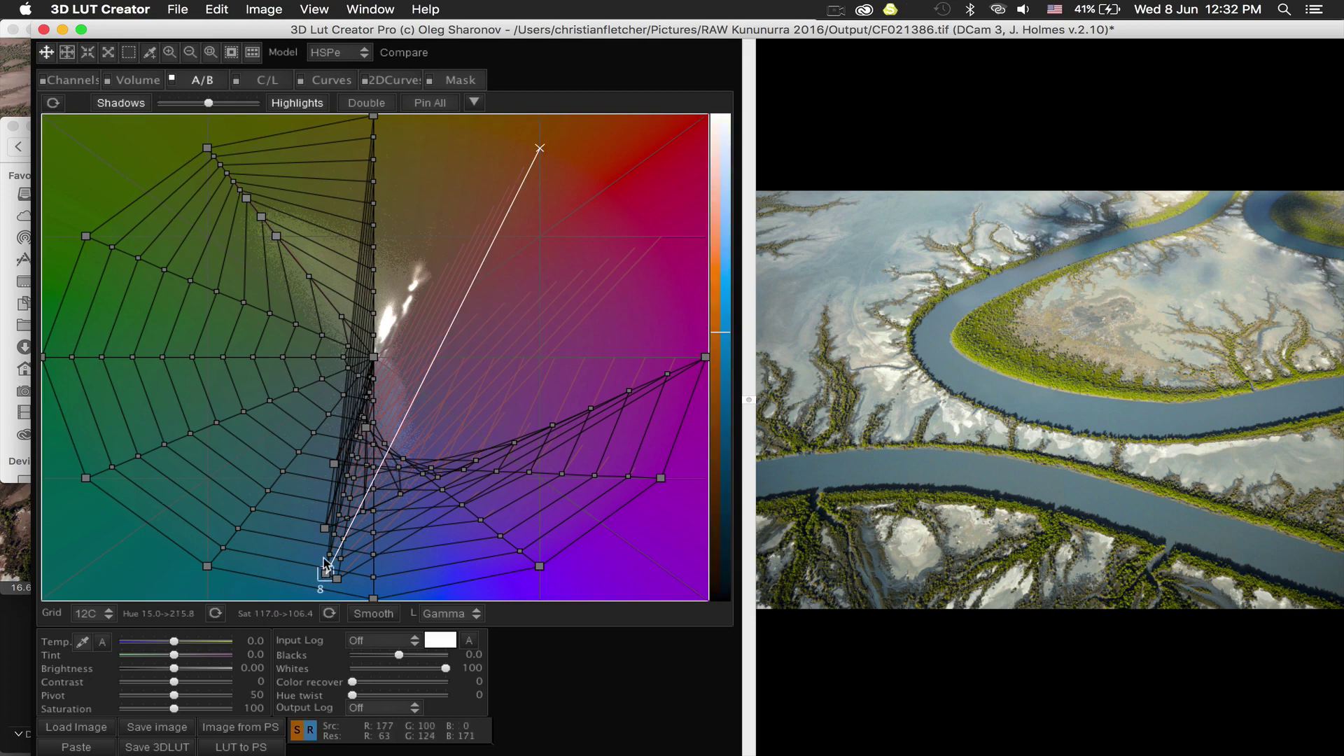
drag(321, 506, 323, 424)
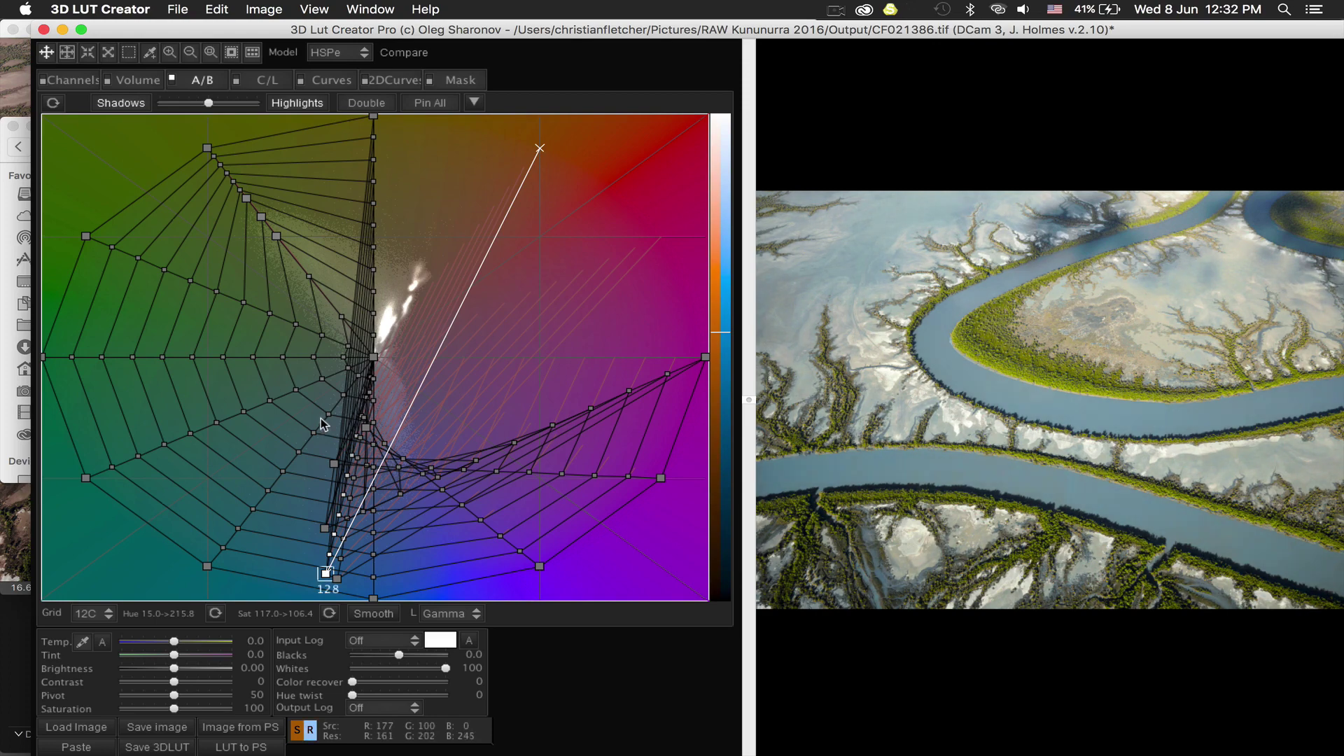
drag(326, 504, 298, 523)
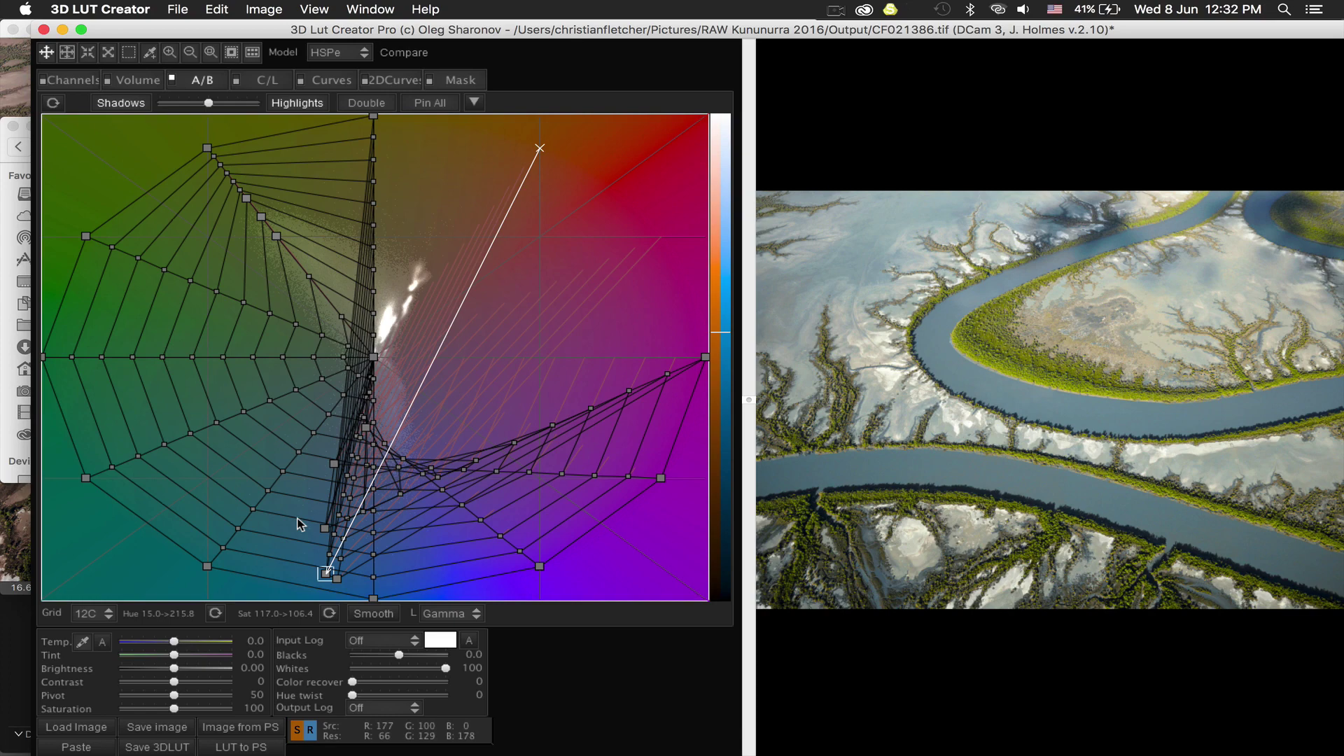
key(super+Tab)
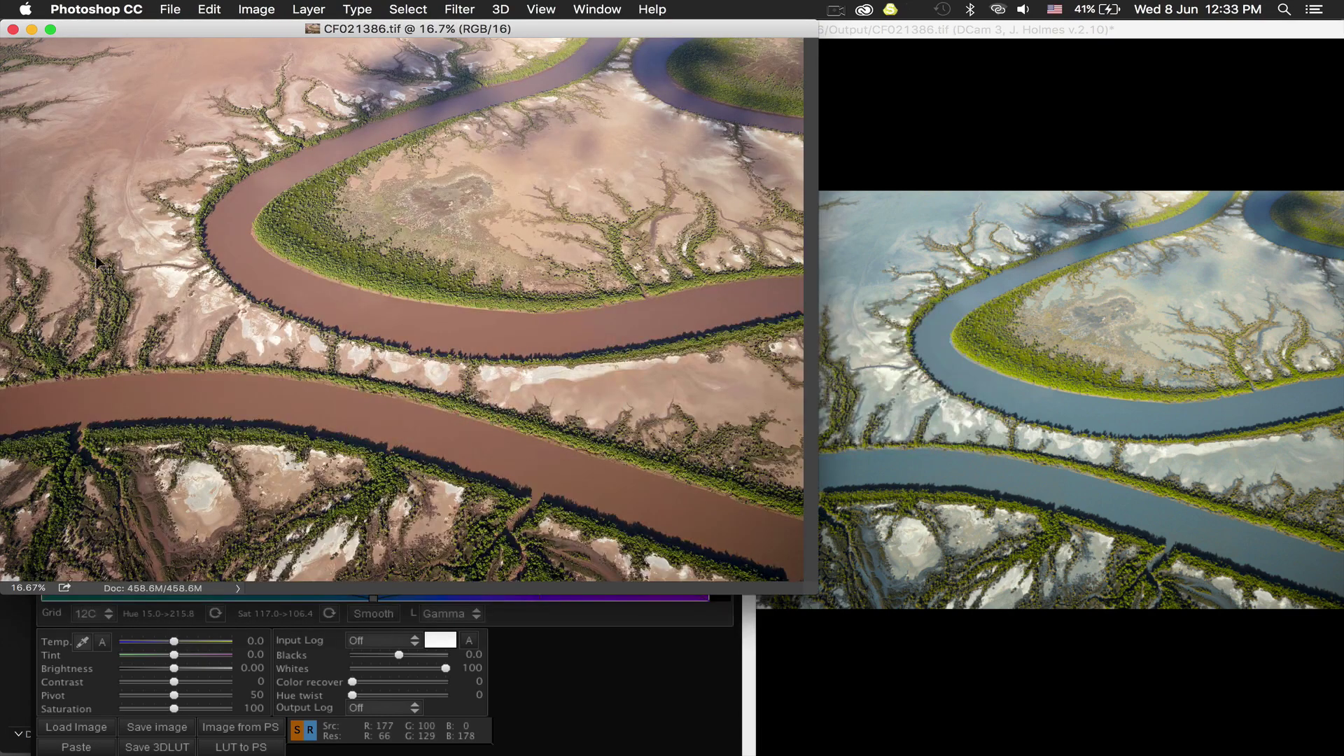
drag(137, 30, 237, 110)
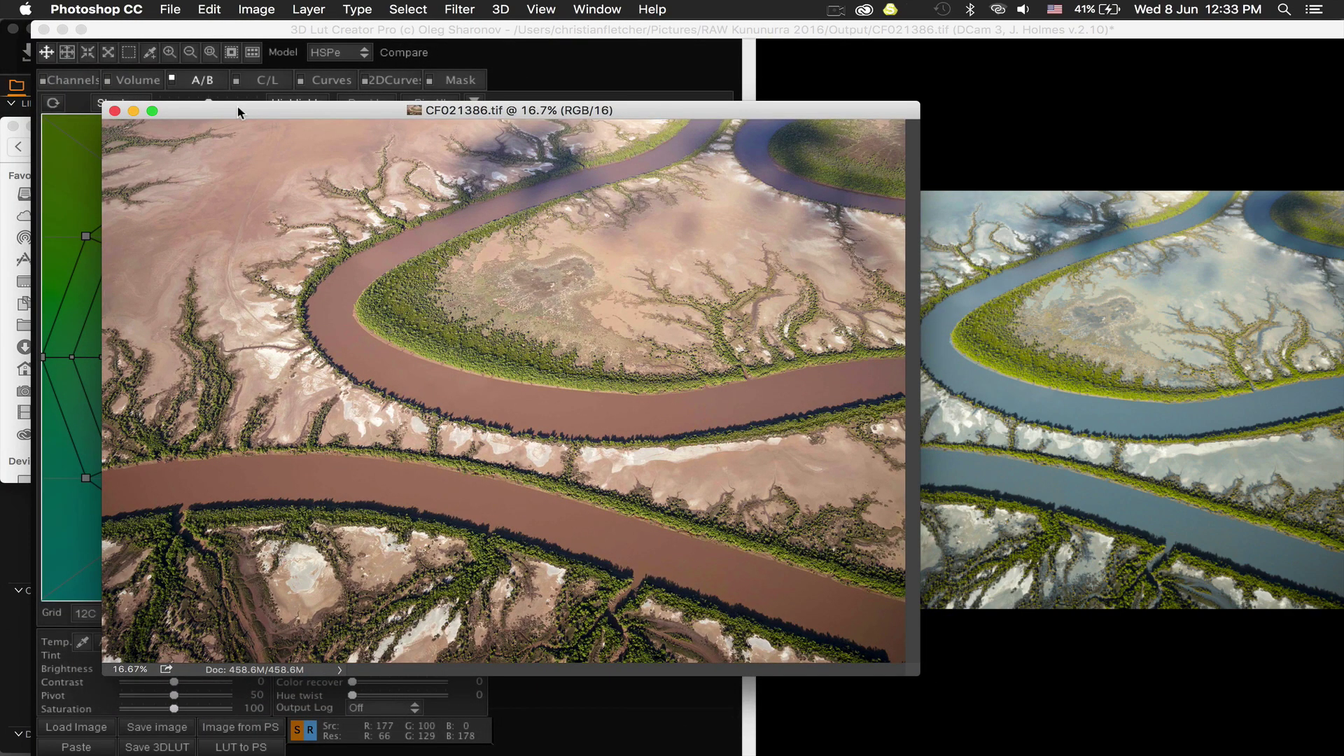
key(super+Tab)
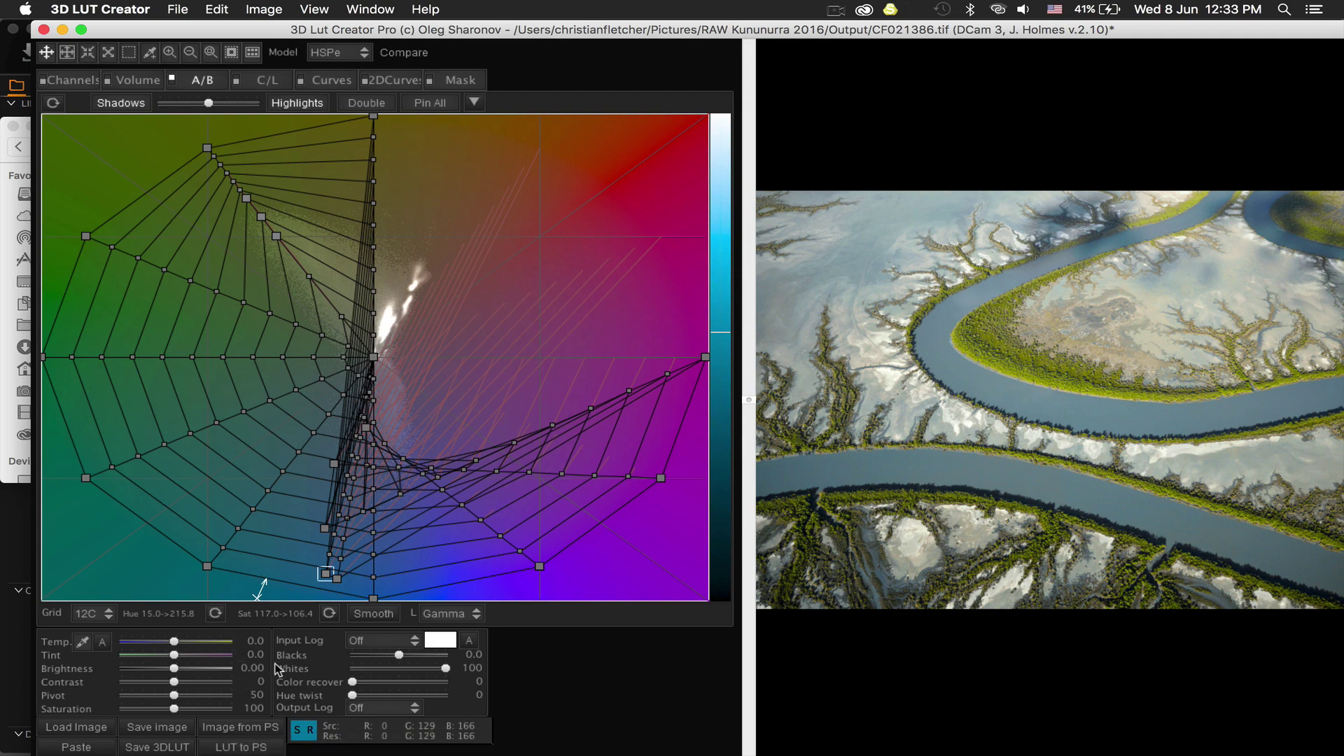
Step: Export the current LUT to Photoshop as a 3DLutCreator layer on CF021386.tif
click(259, 748)
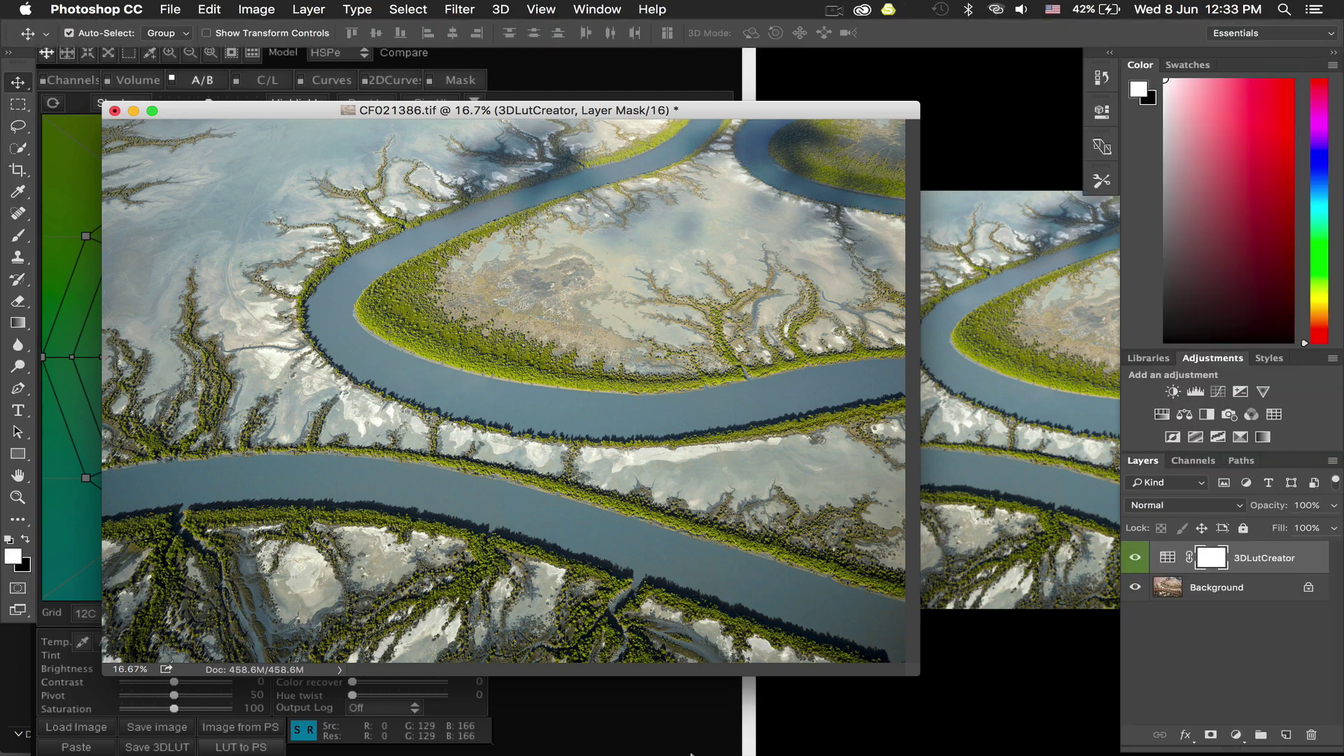
click(1133, 554)
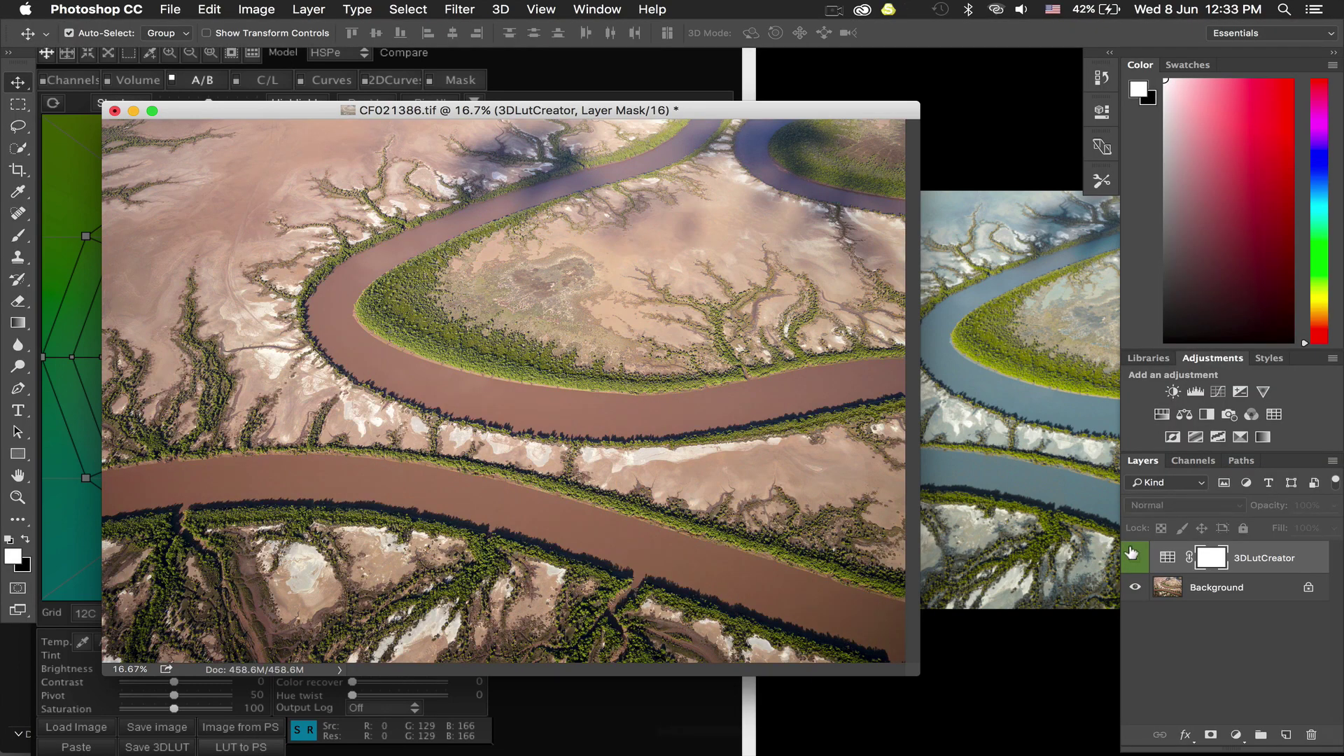
click(1132, 555)
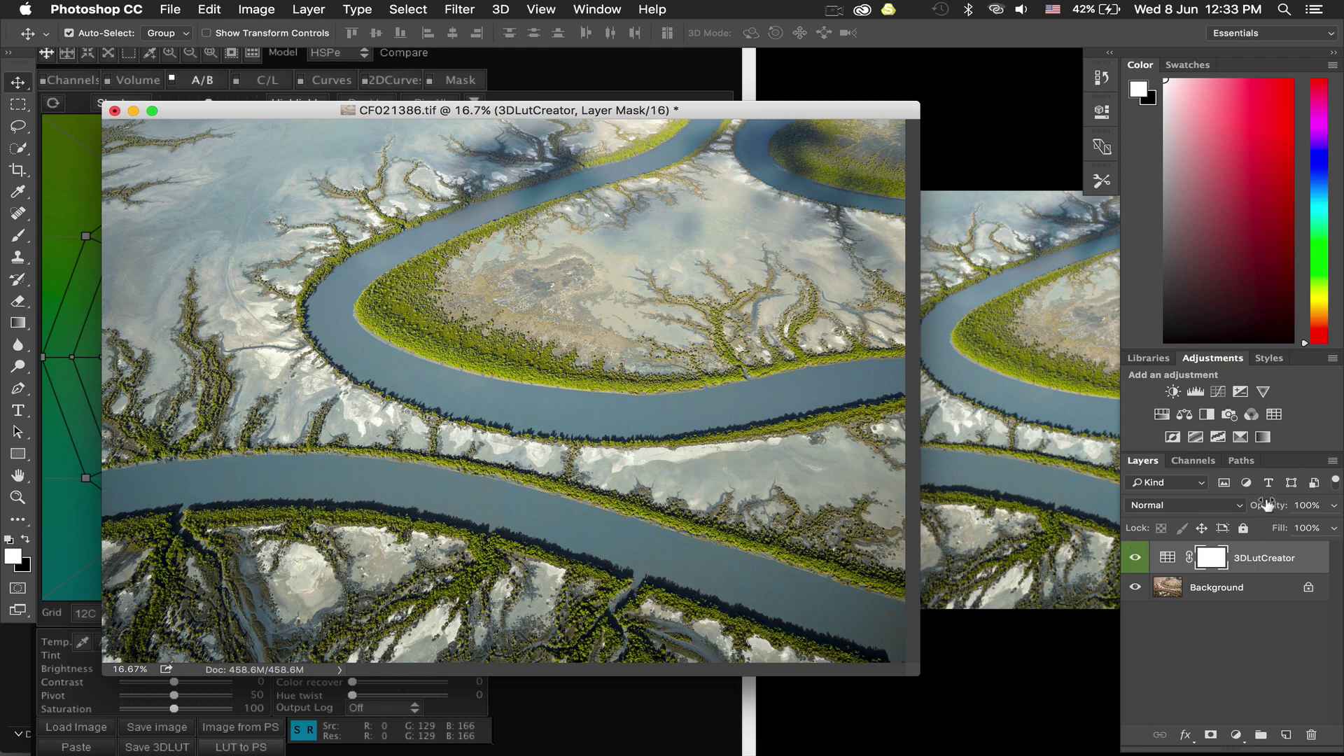
mouse_move(1269, 504)
mouse_down()
mouse_move(1231, 503)
mouse_move(1292, 498)
mouse_up()
key(b)
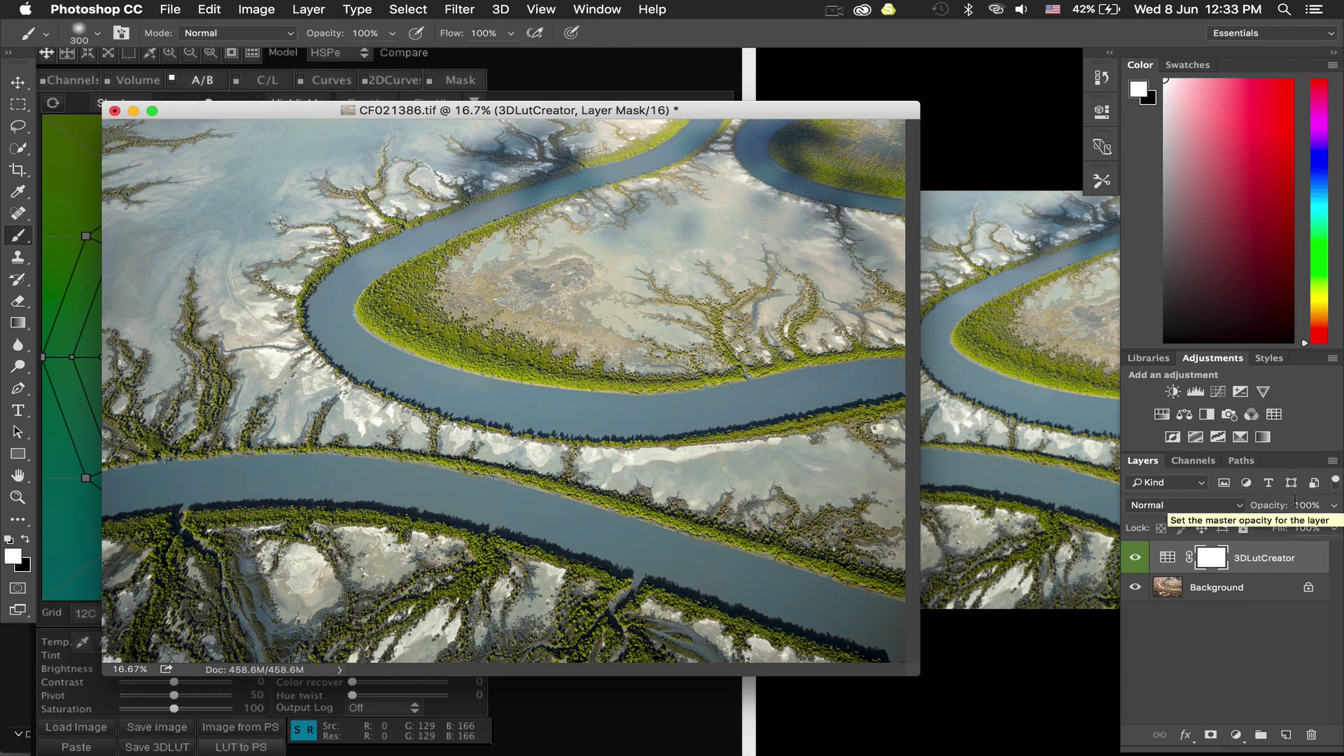
key(x)
key(bracketright)
key(bracketright)
key(bracketright)
key(bracketright)
key(bracketright)
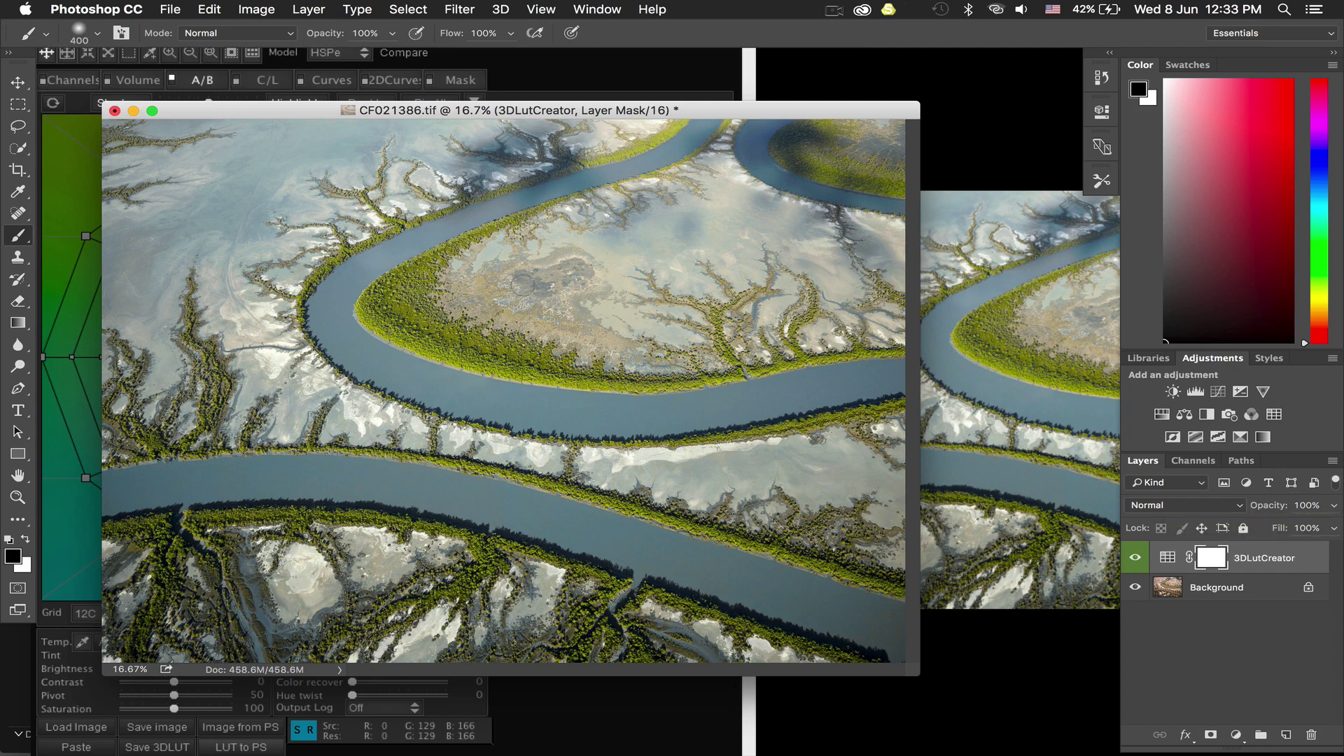
drag(511, 305, 553, 283)
mouse_move(592, 341)
mouse_down()
mouse_move(483, 283)
mouse_move(543, 280)
mouse_move(550, 308)
mouse_up()
key(super+z)
Step: Save the LUT as 'blue water' in .cube format in the 3DLUTs folder
click(982, 560)
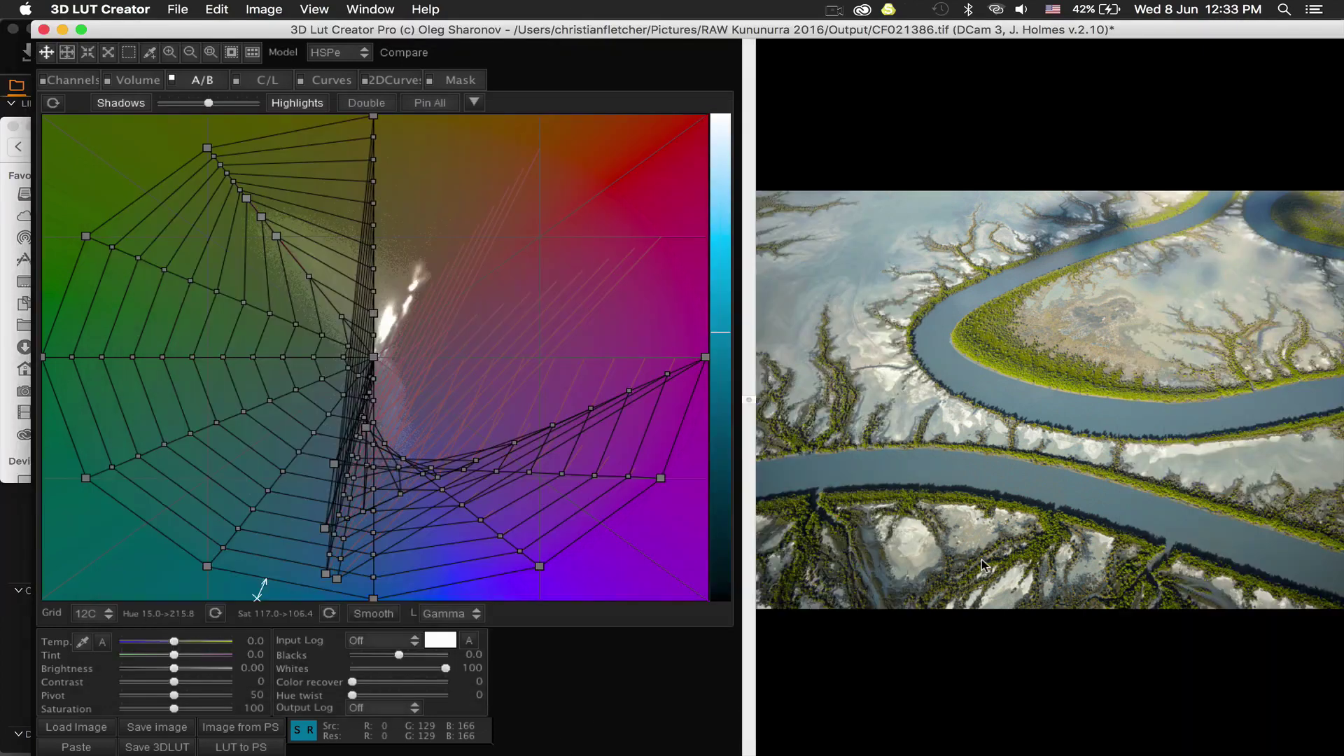
click(157, 747)
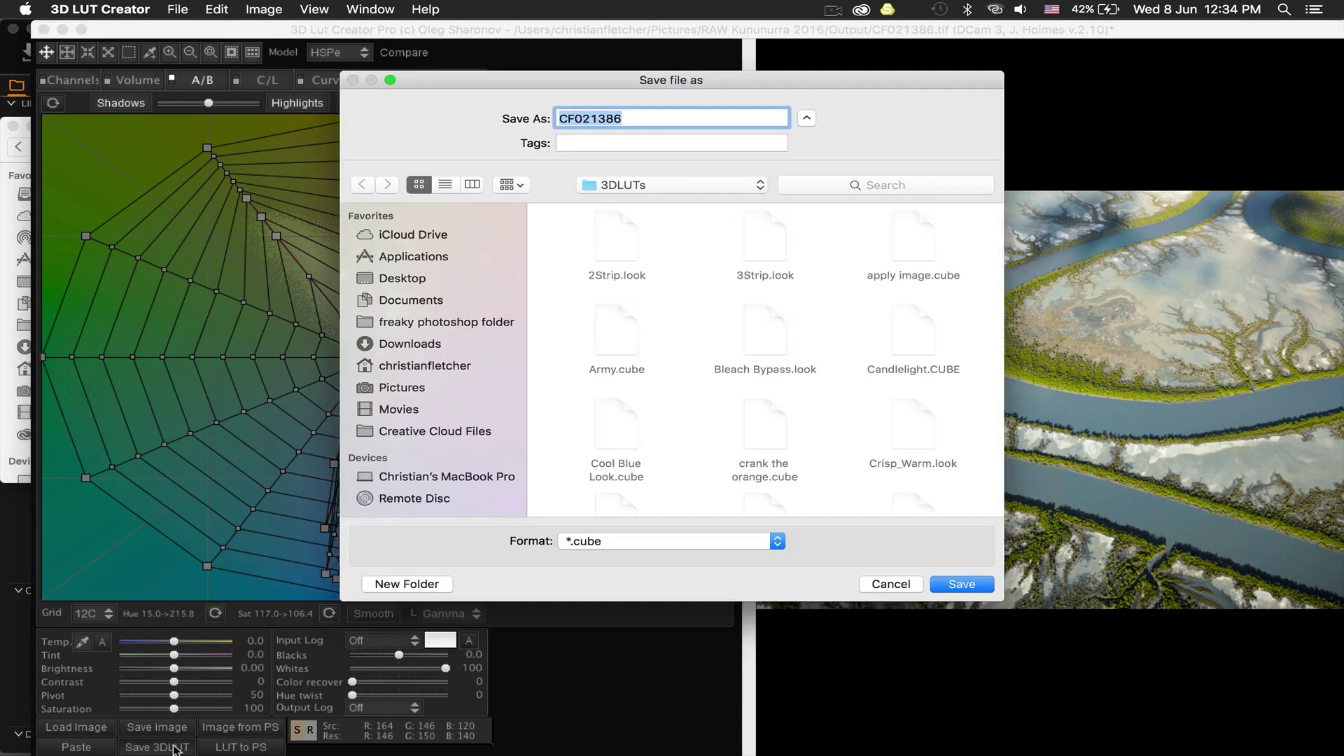
click(643, 184)
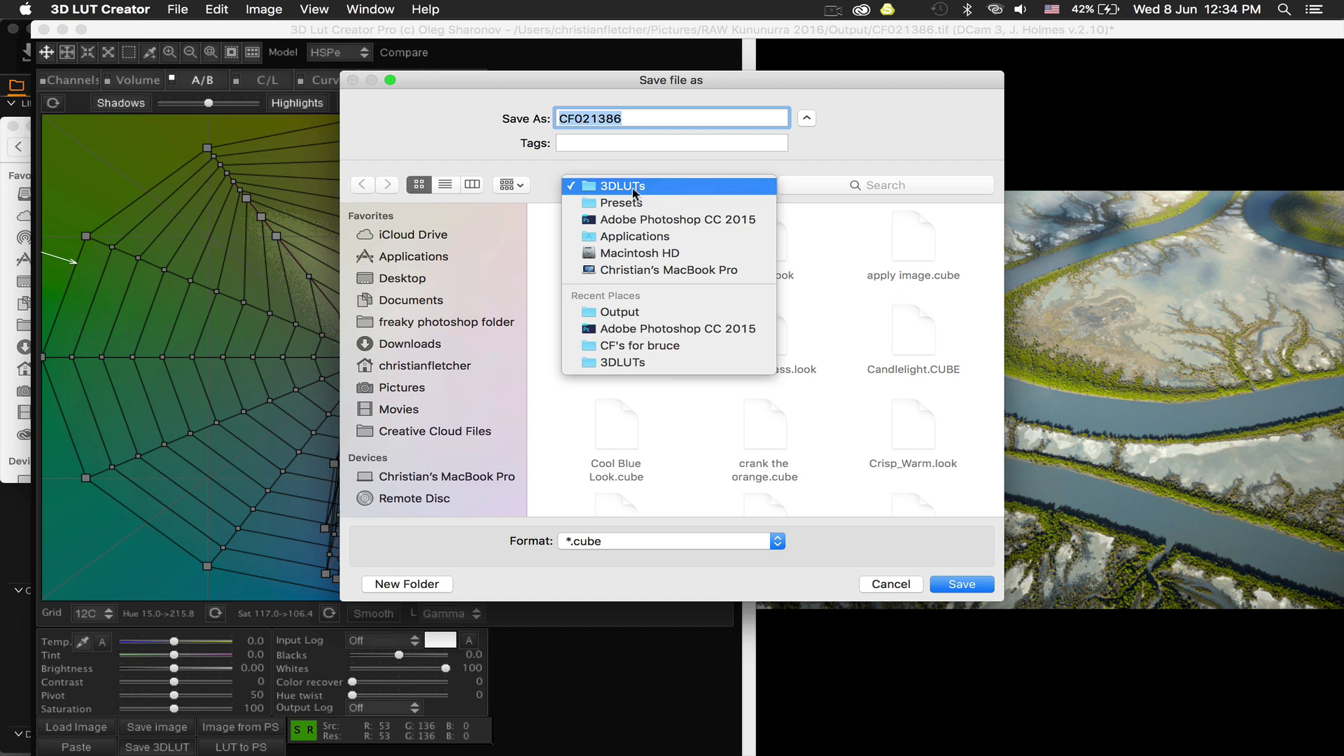
click(628, 187)
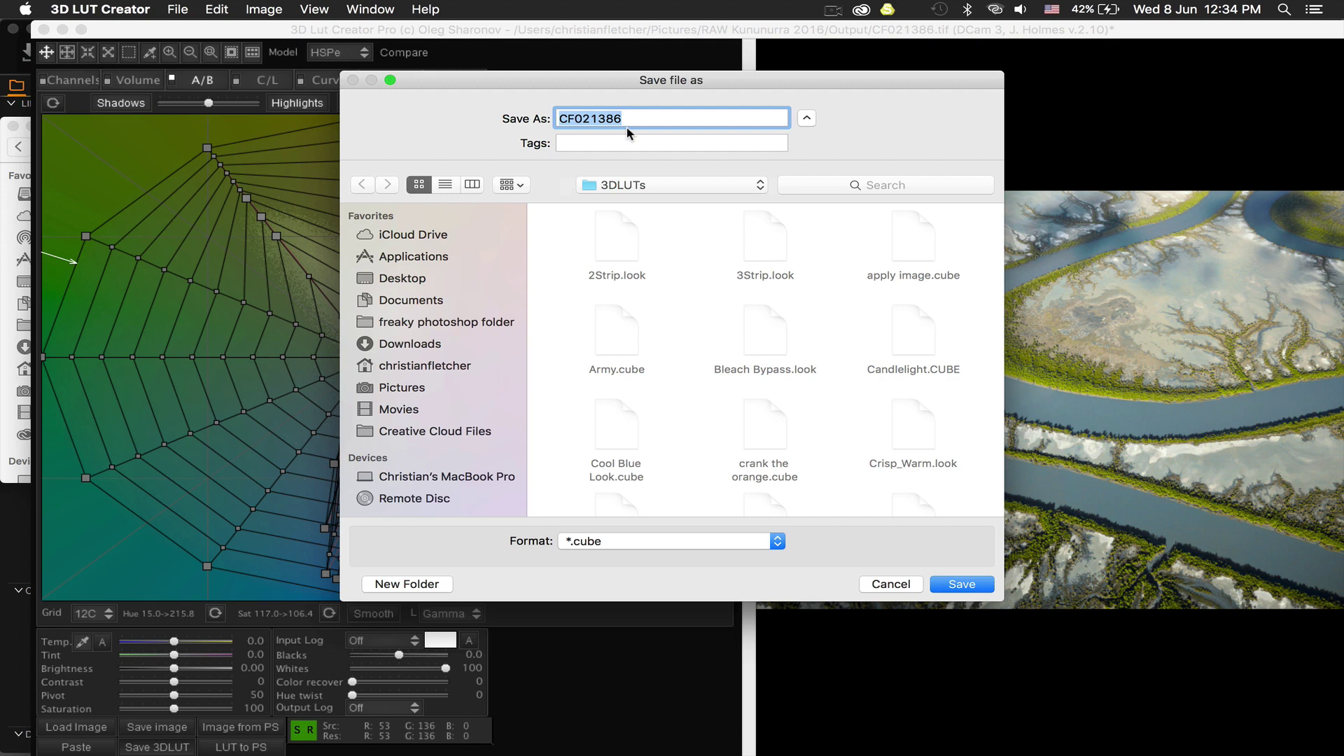
text(blue water)
click(959, 587)
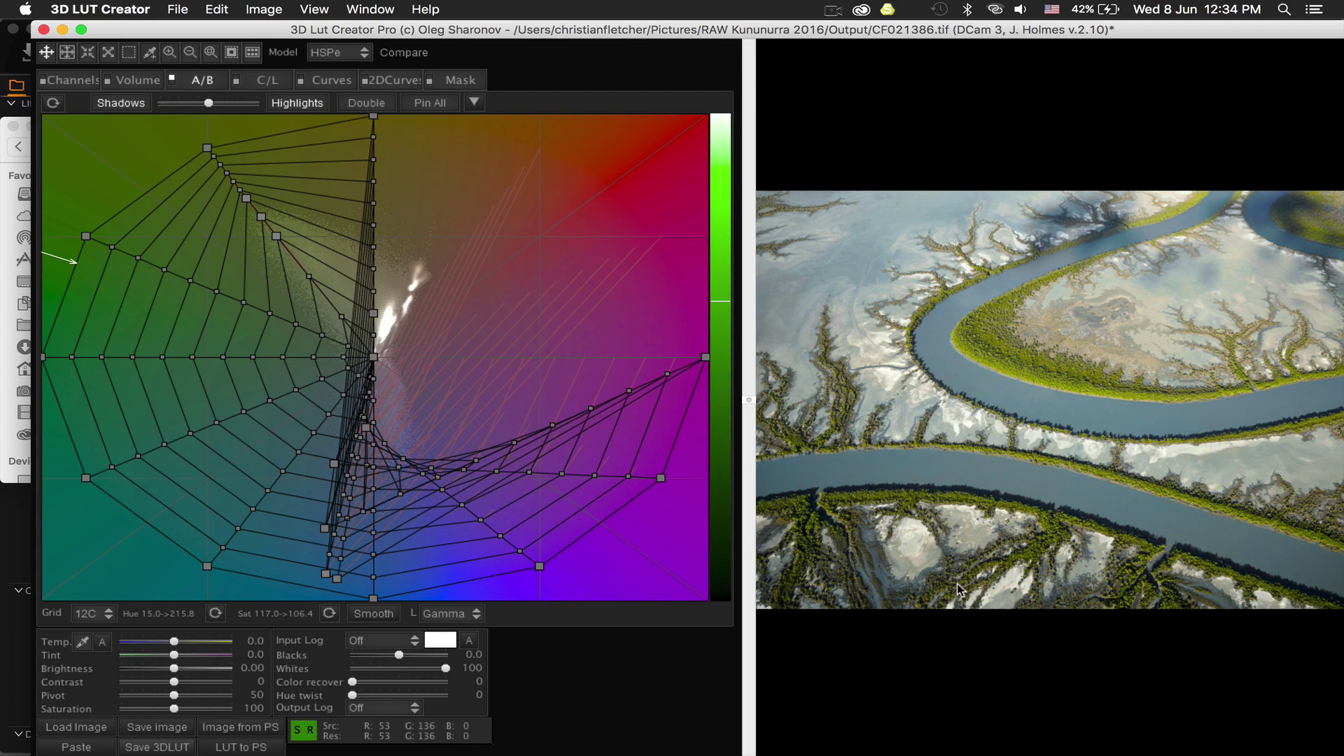
Step: Close CF021386.tif in Photoshop without saving, then return to 3D LUT Creator
key(super+Tab)
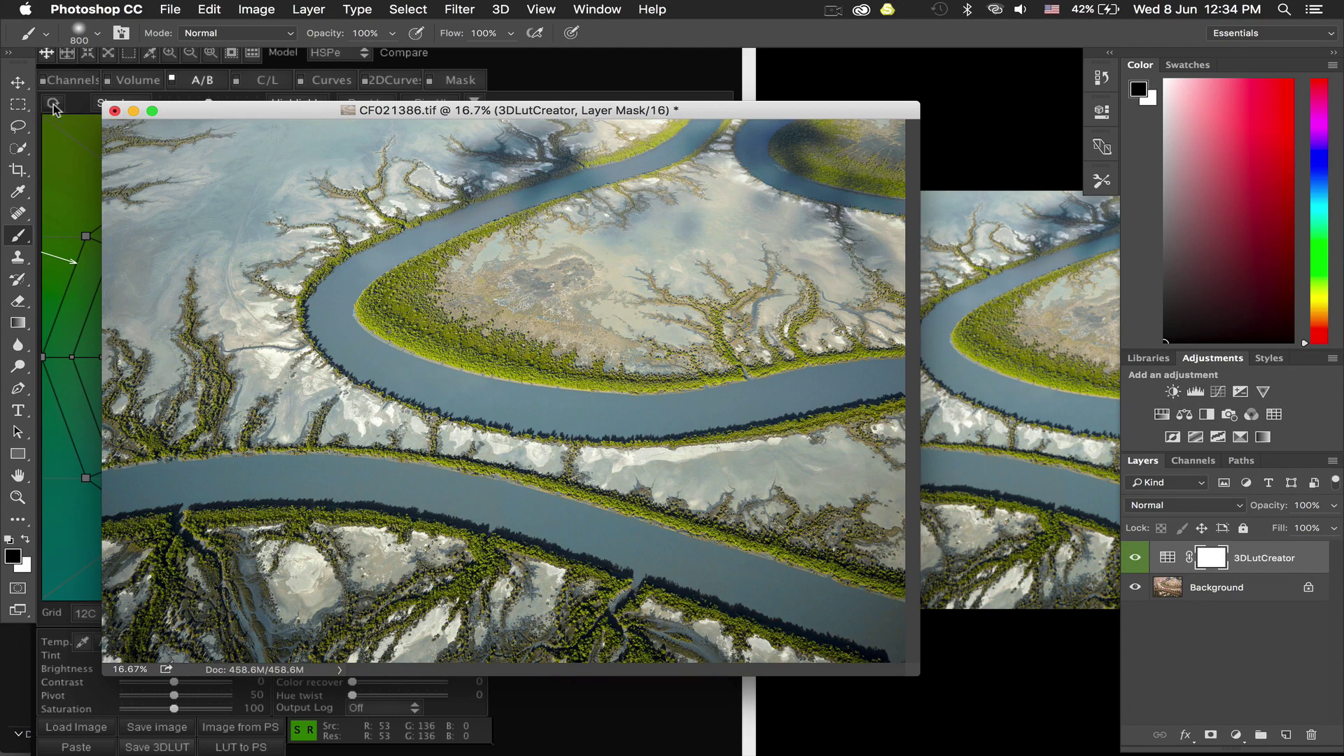
click(114, 112)
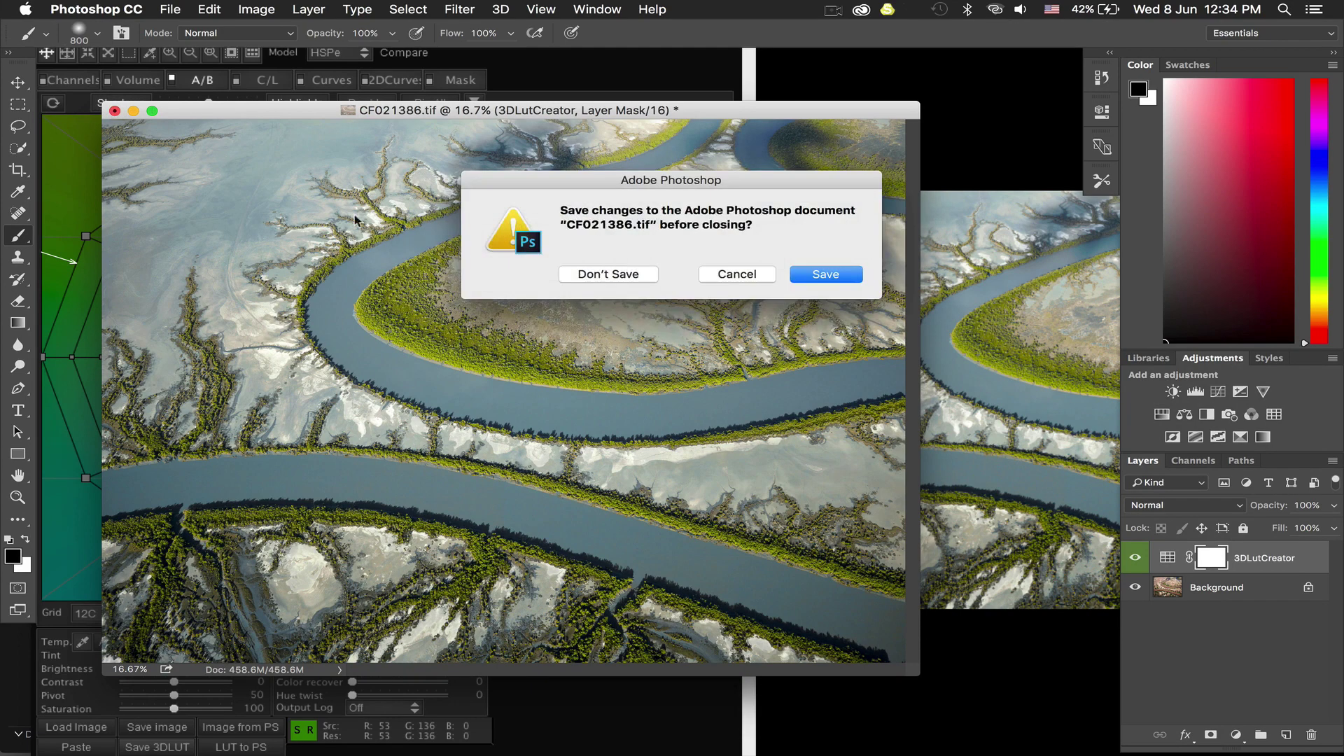
click(588, 280)
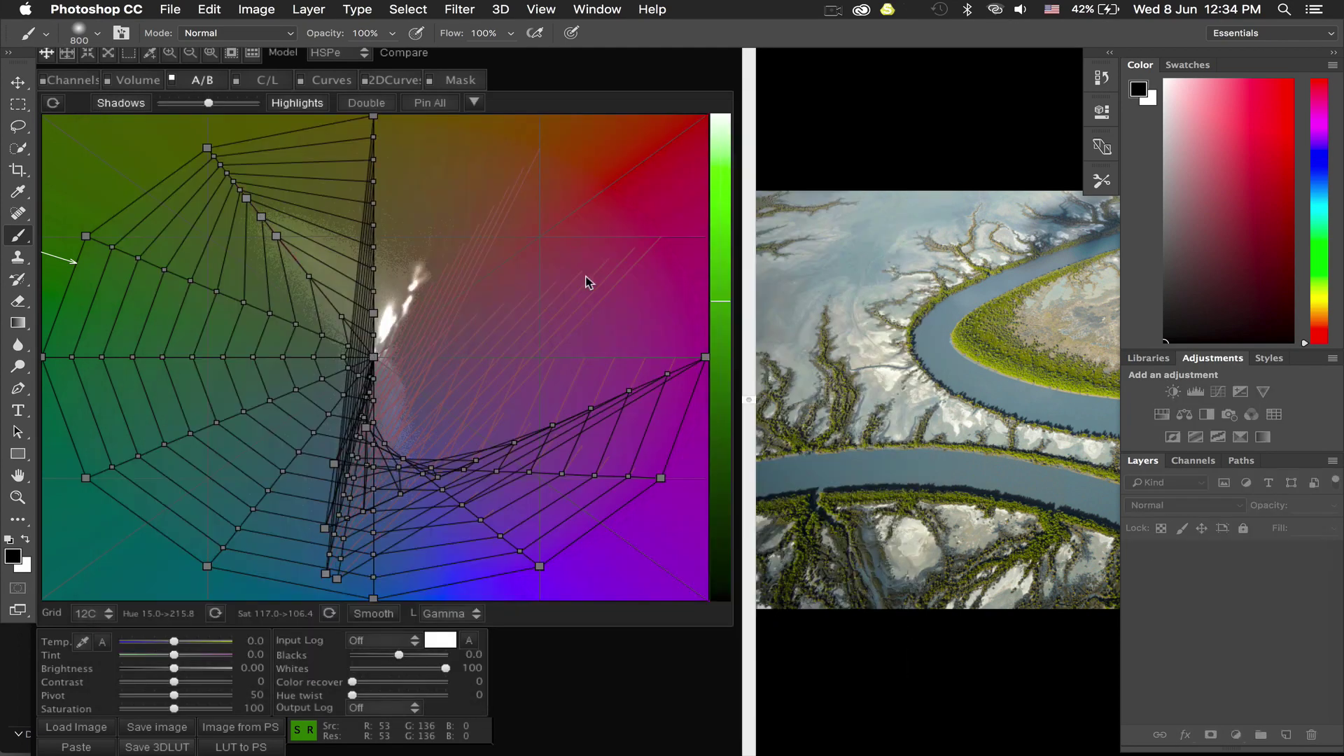
click(245, 103)
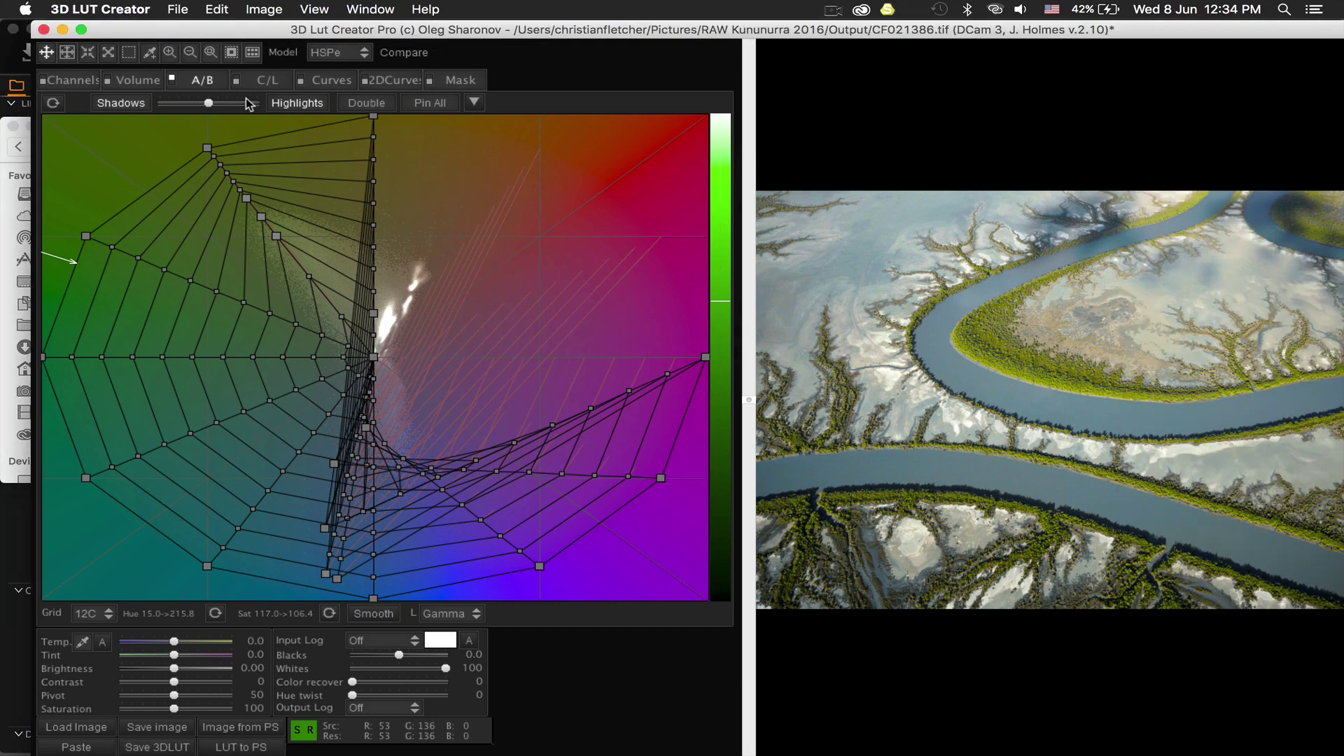
mouse_move(838, 752)
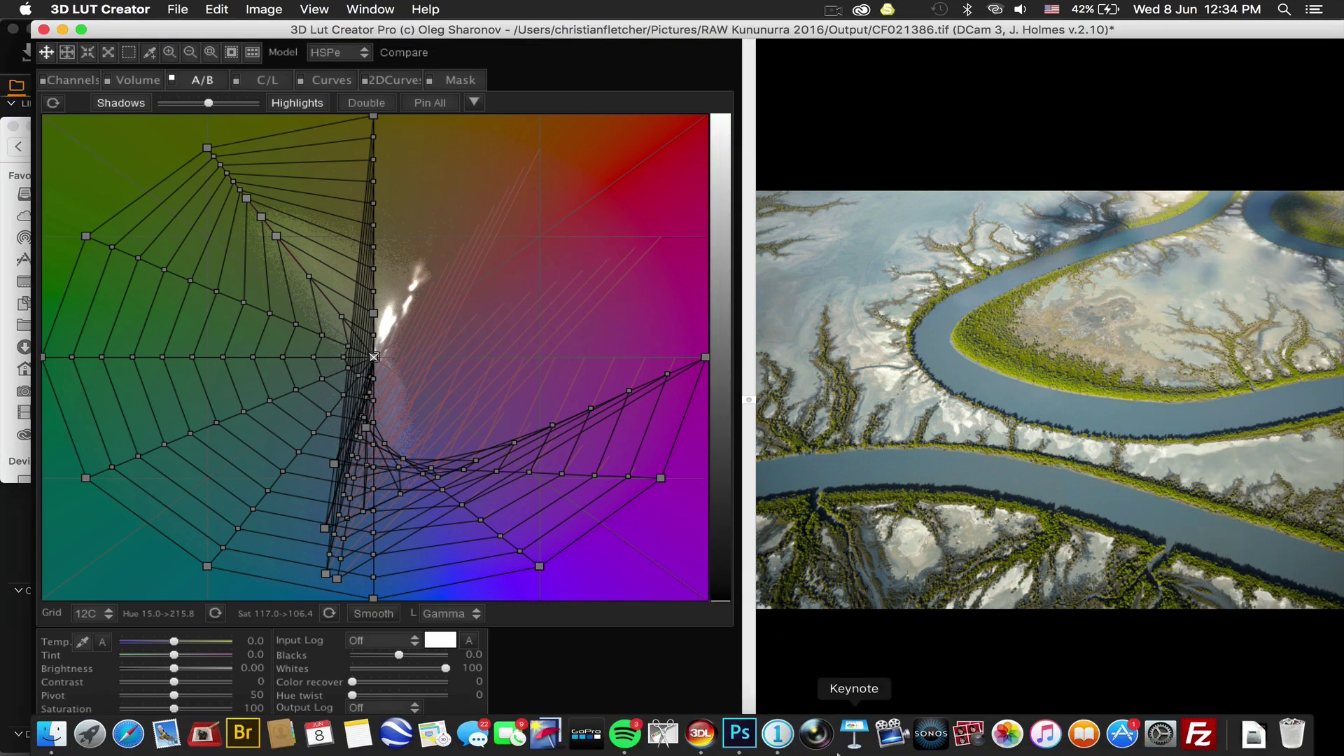
Step: Reopen CF021386.tif in Photoshop from the recent files list
click(735, 735)
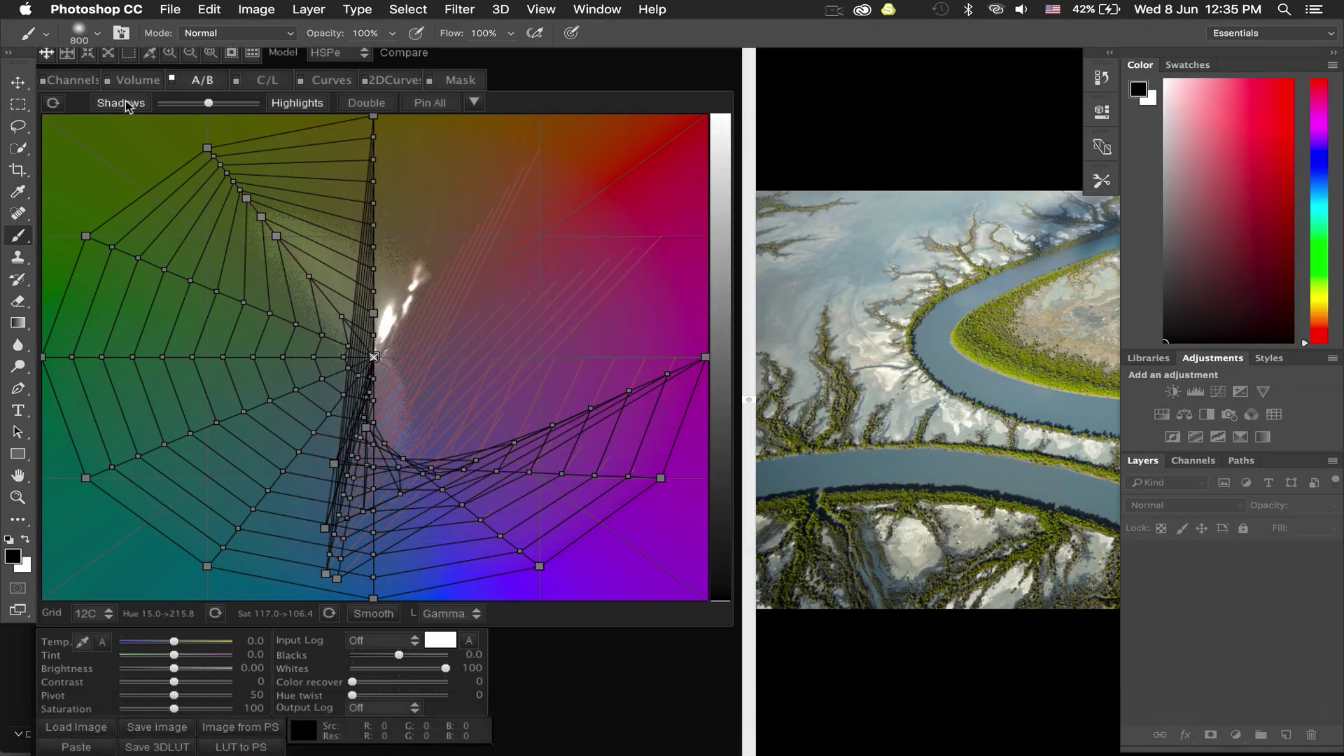
click(168, 10)
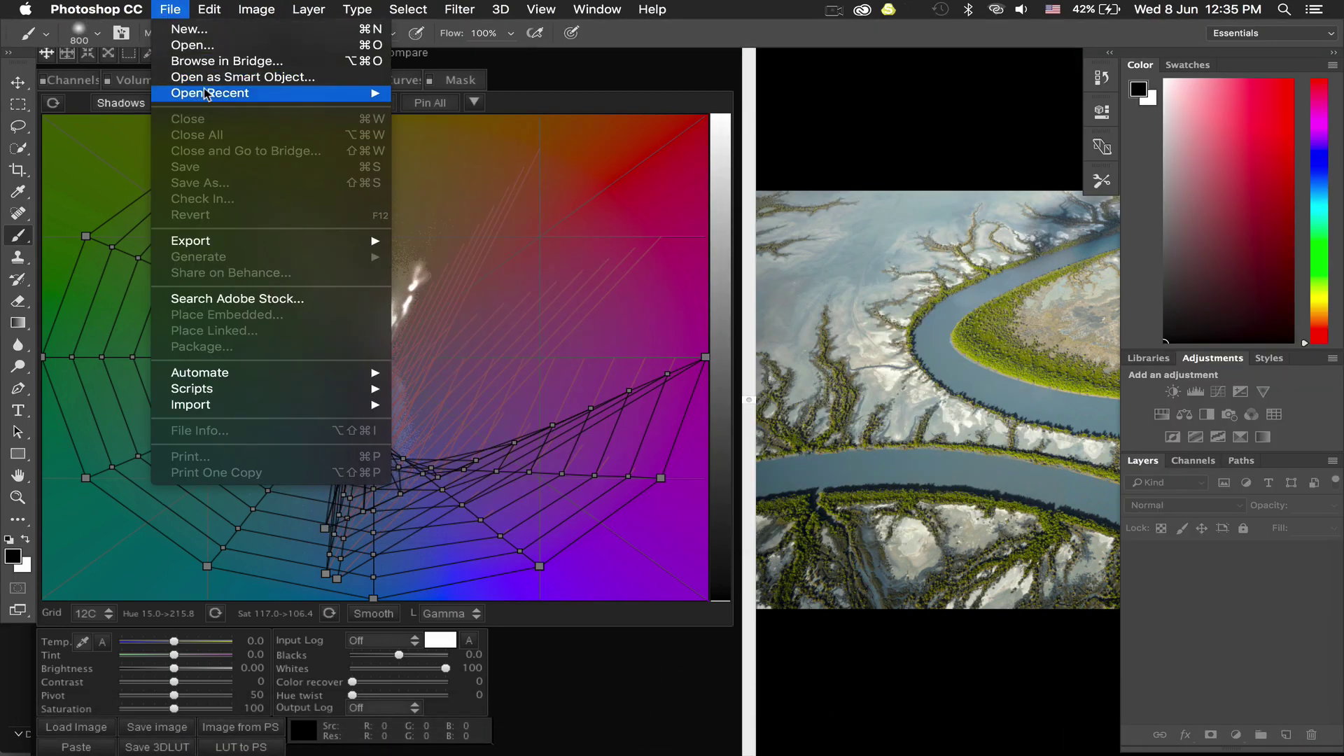
mouse_move(205, 94)
click(416, 91)
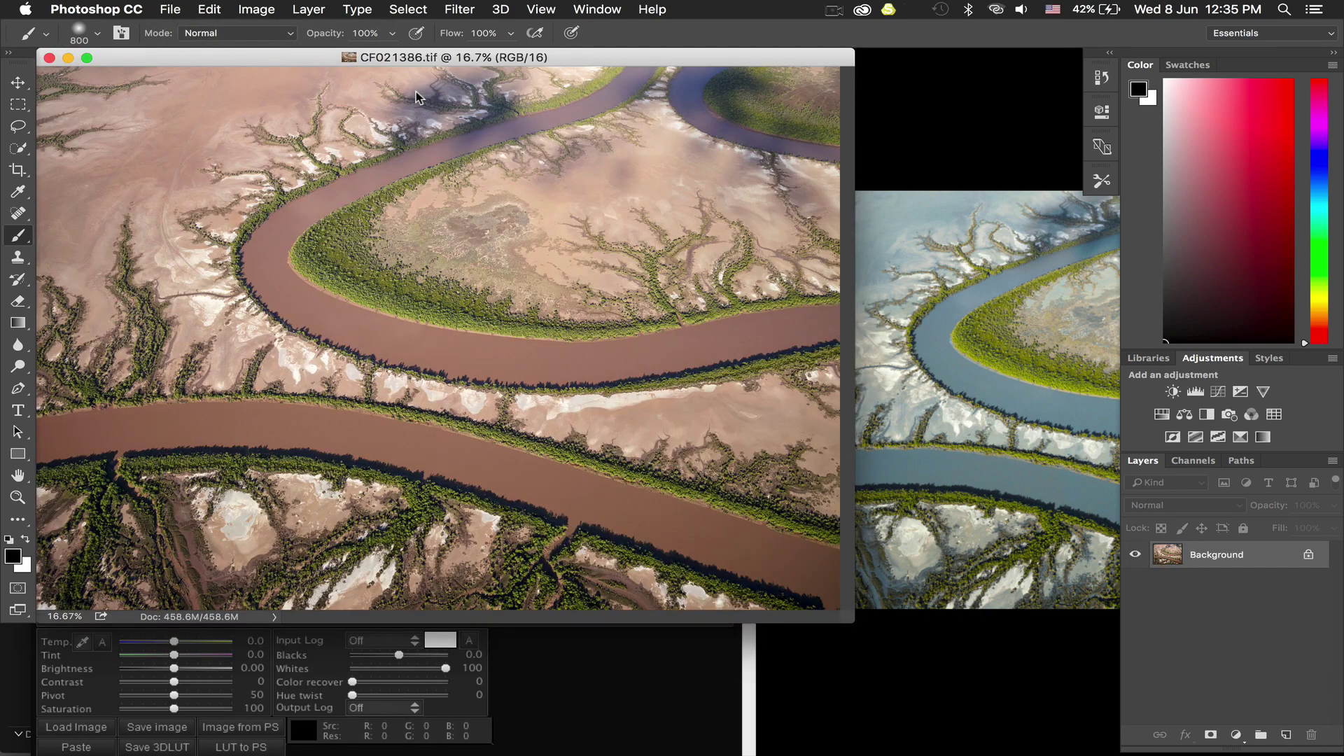
Step: Add a Color Lookup adjustment layer that uses the blue water.cube LUT
click(1274, 415)
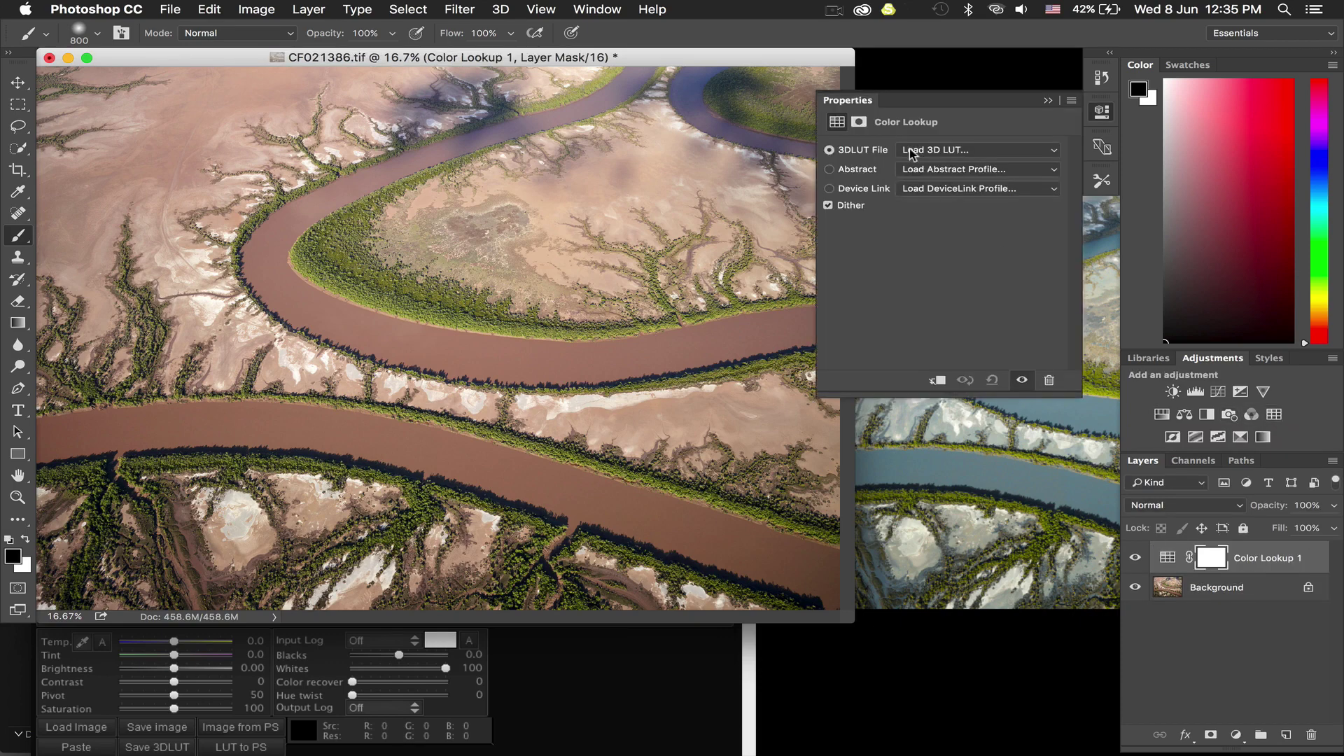
click(950, 151)
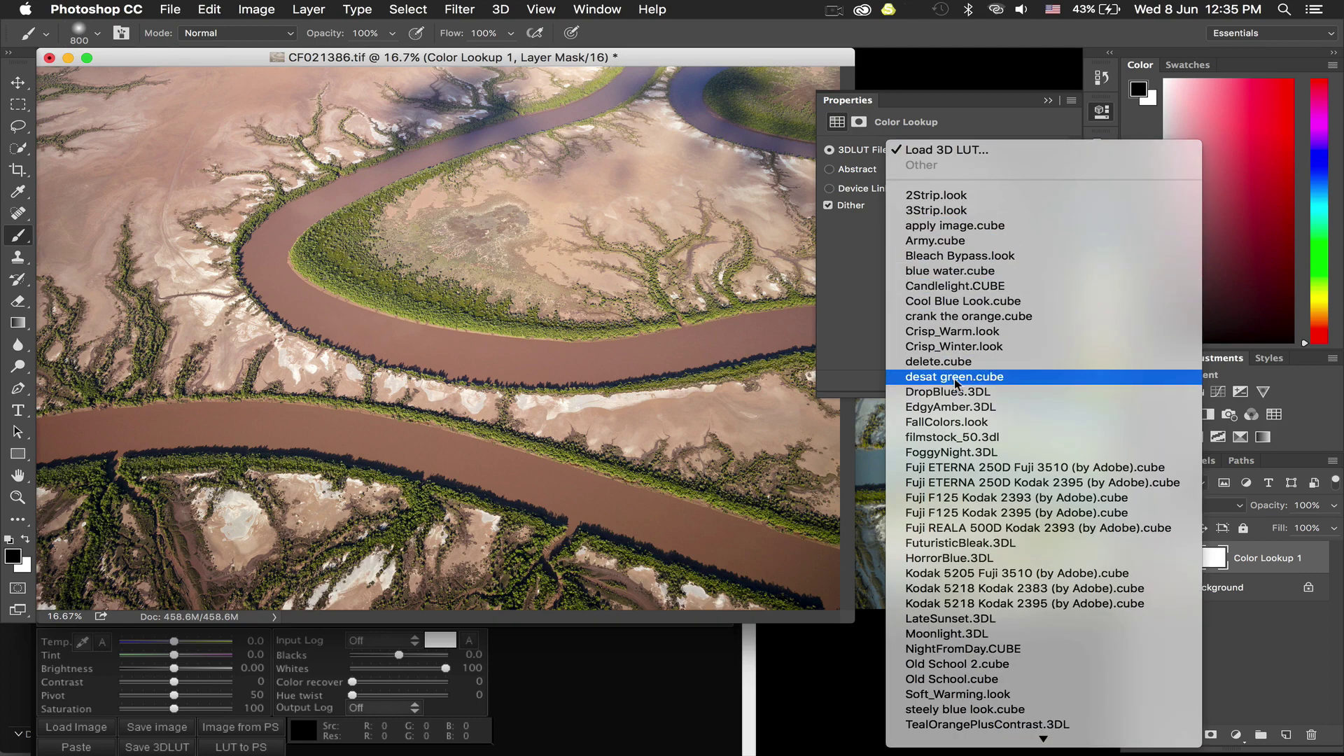
click(943, 271)
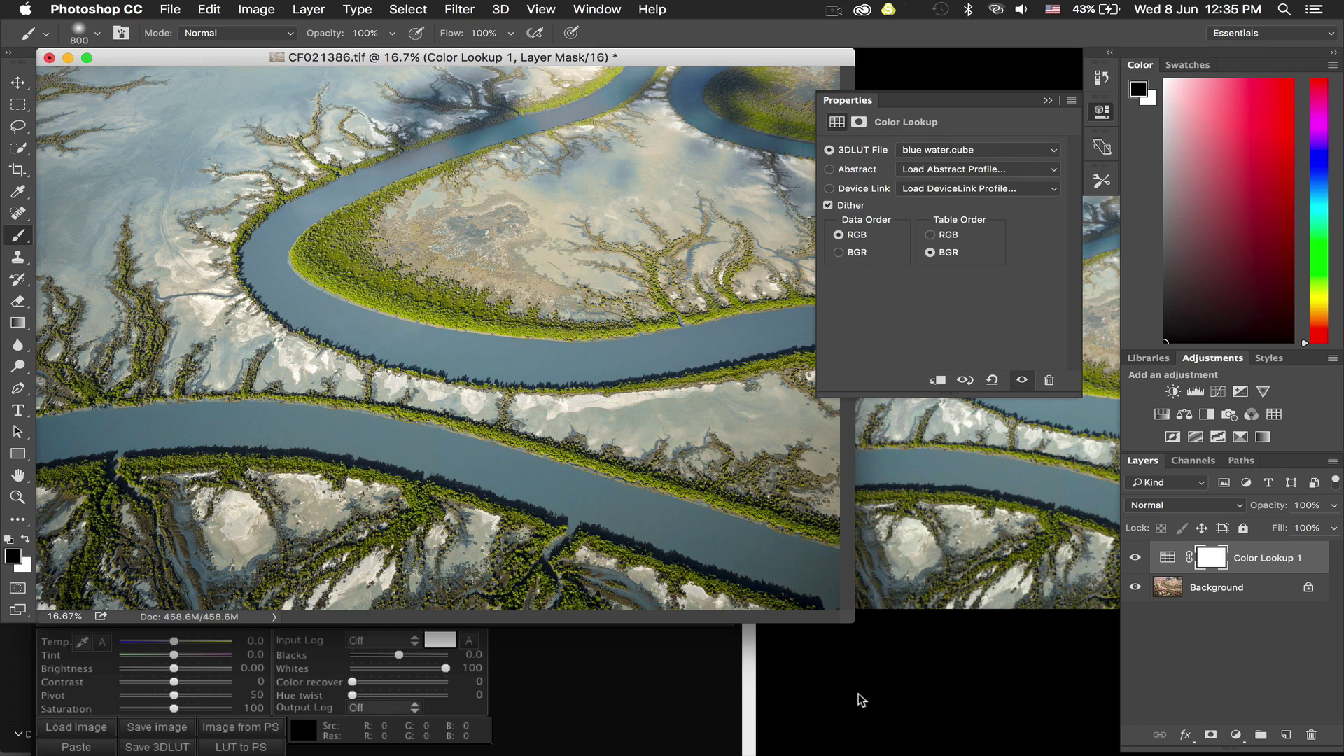
key(super+Tab)
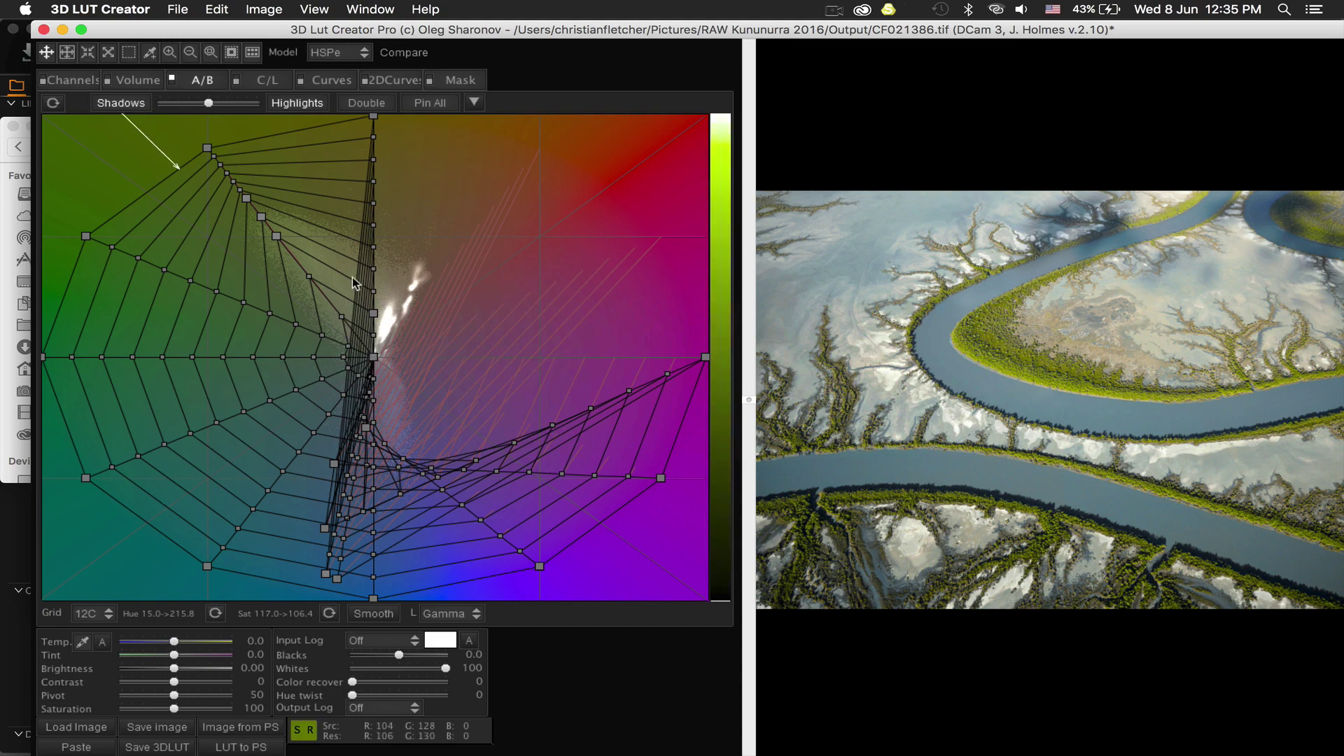
Step: Choose File > New preset (Reset all) to begin a fresh LUT
click(186, 11)
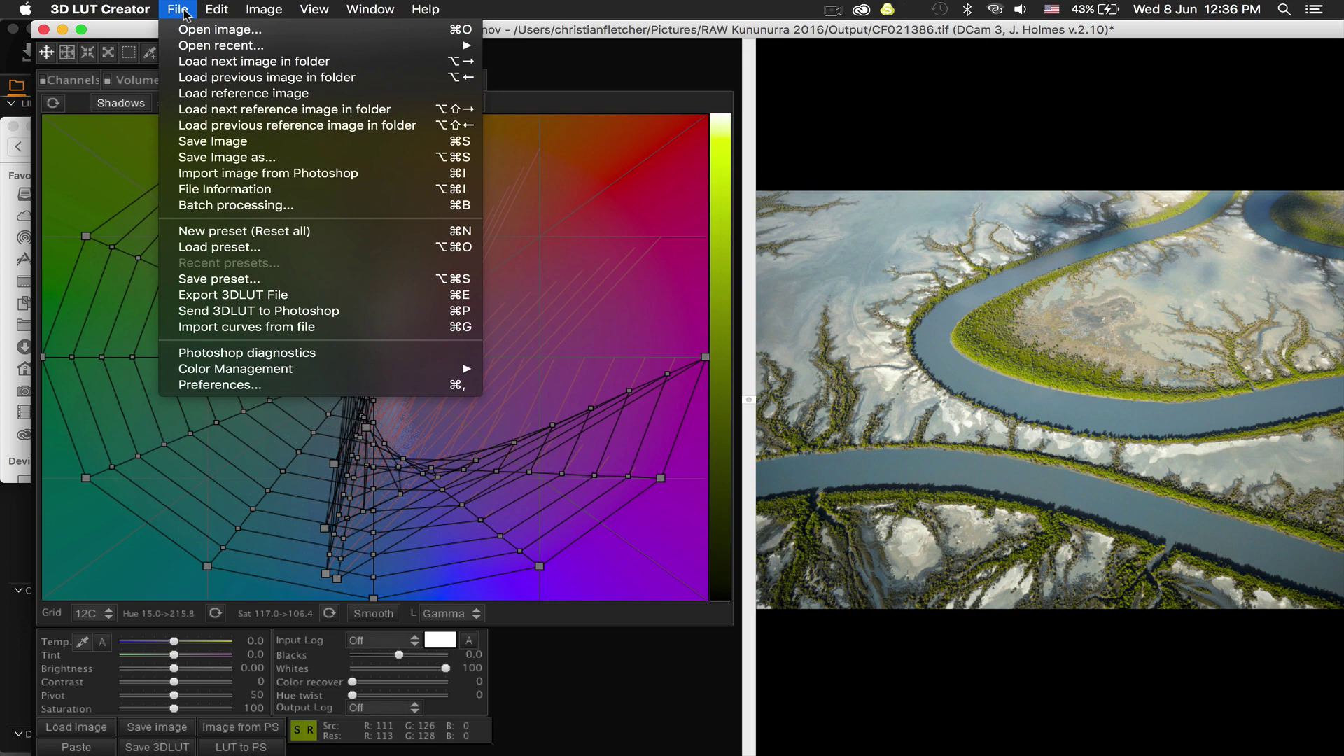
click(186, 14)
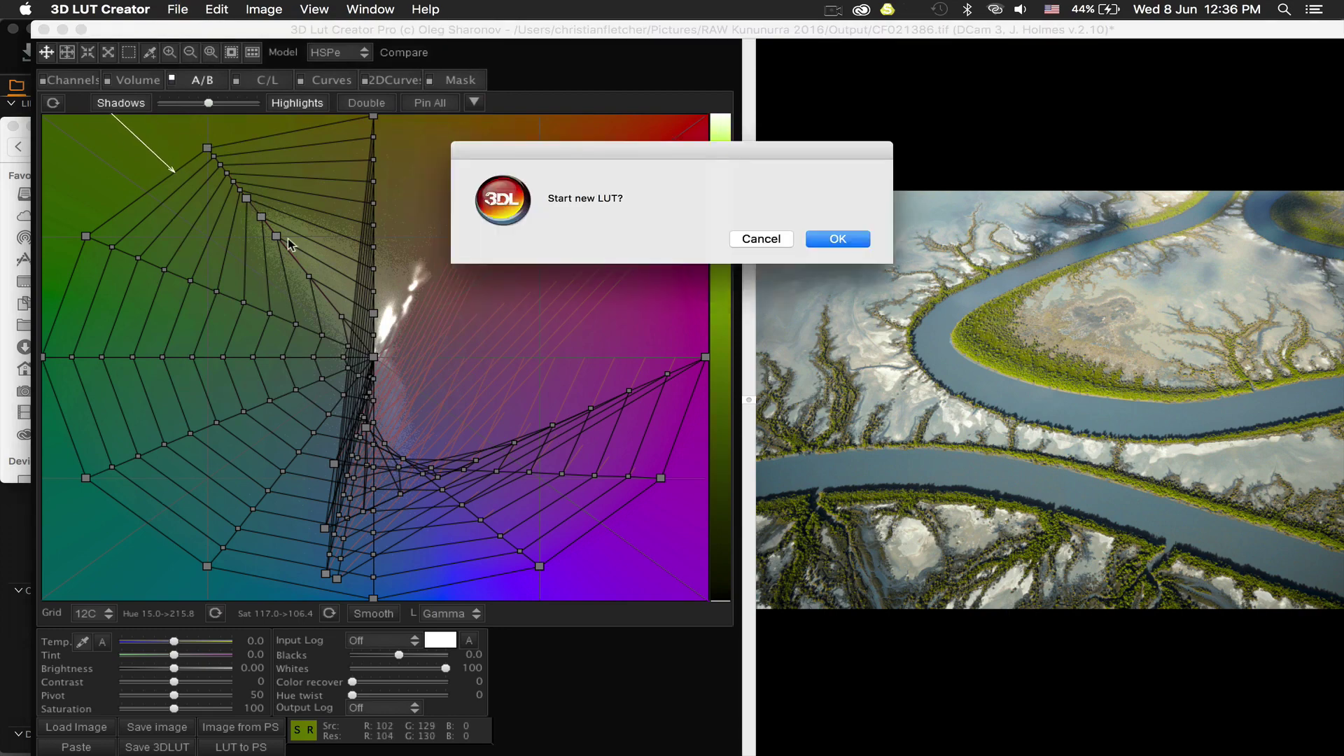
Step: Confirm the new LUT, then load kubrick.jpg from Pictures as the reference image
click(838, 239)
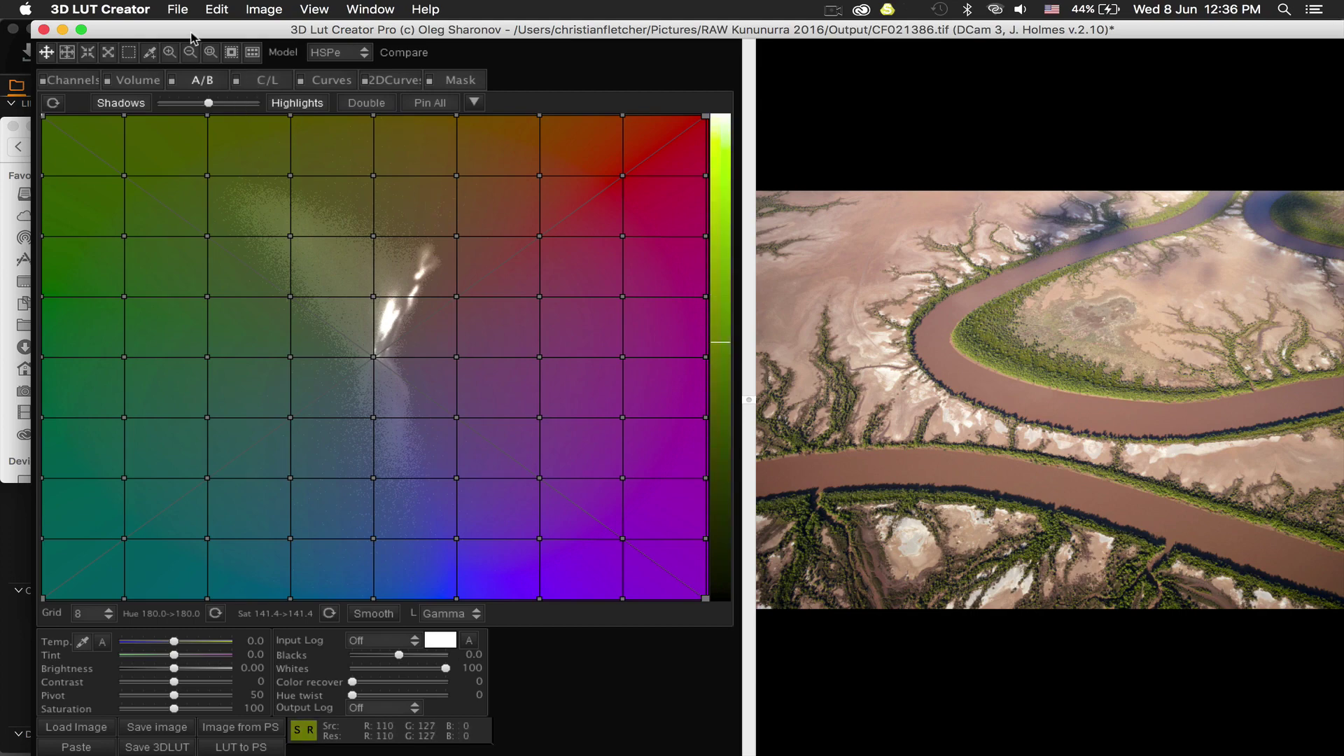
click(177, 9)
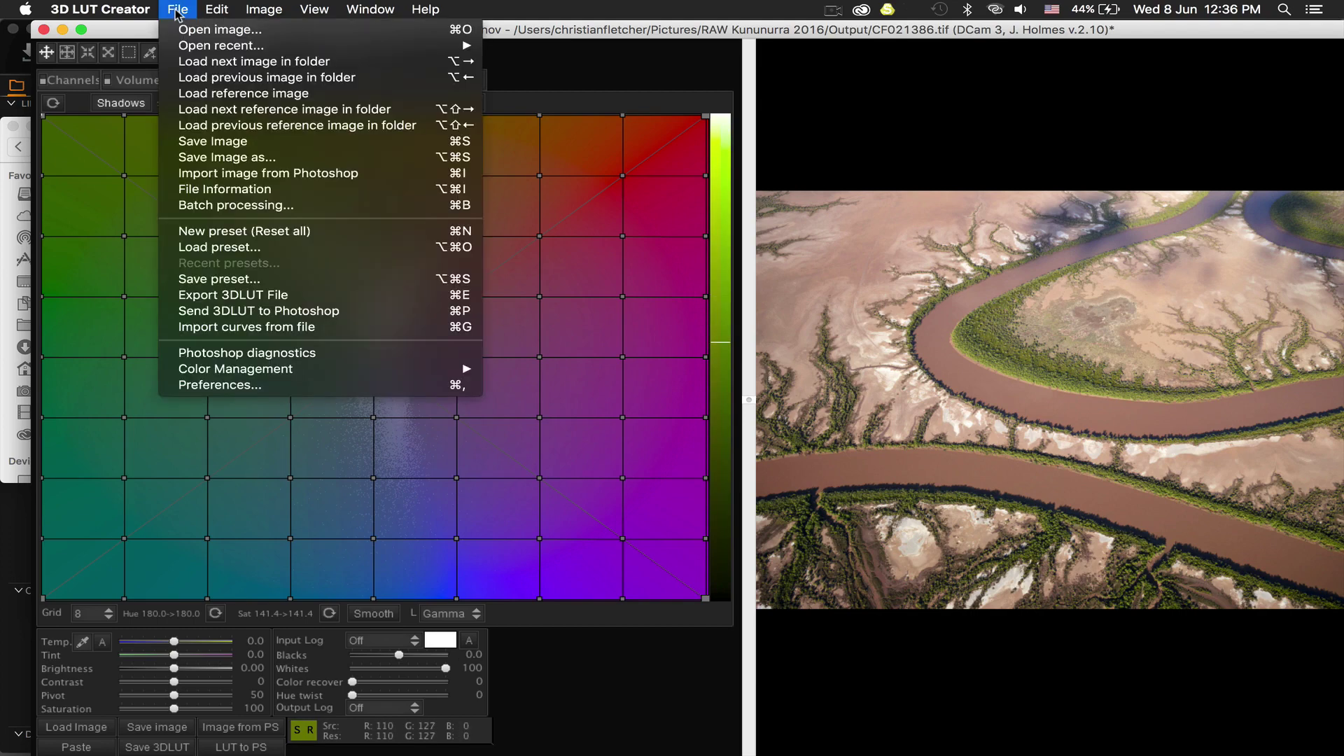
click(220, 94)
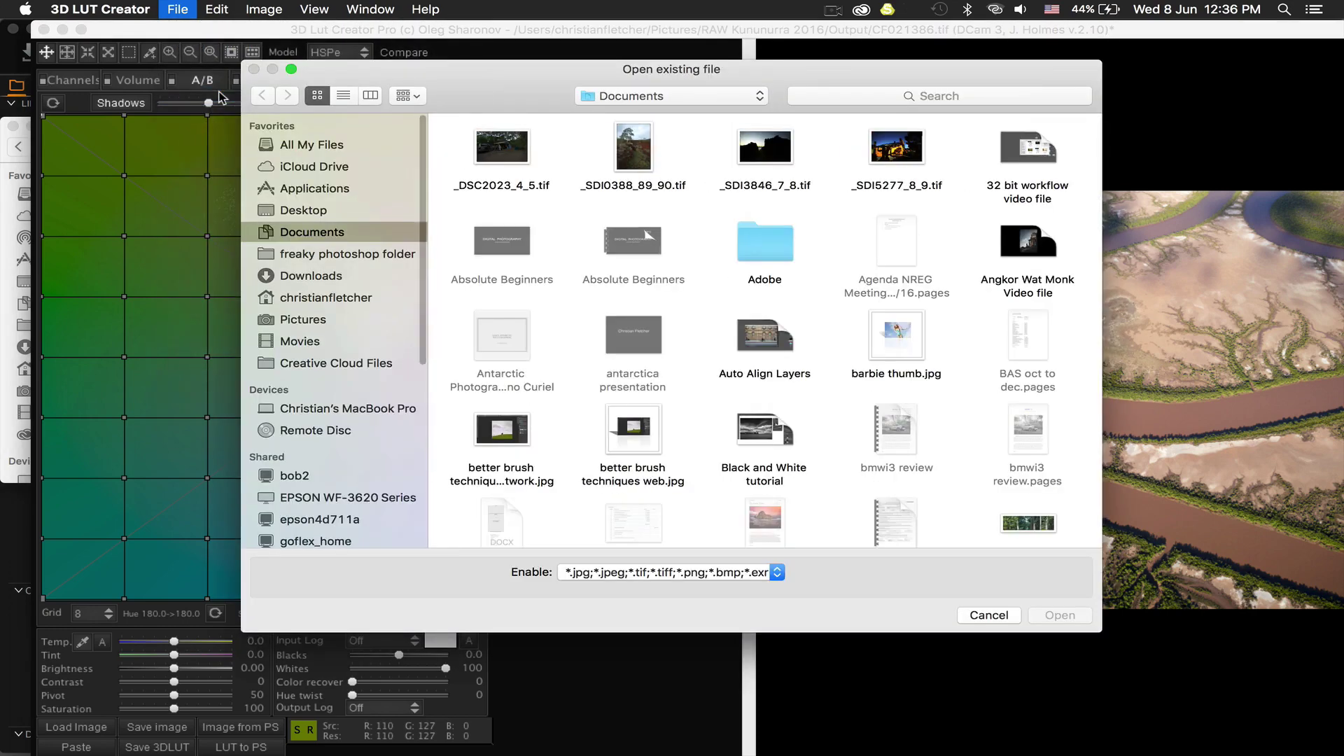
click(299, 321)
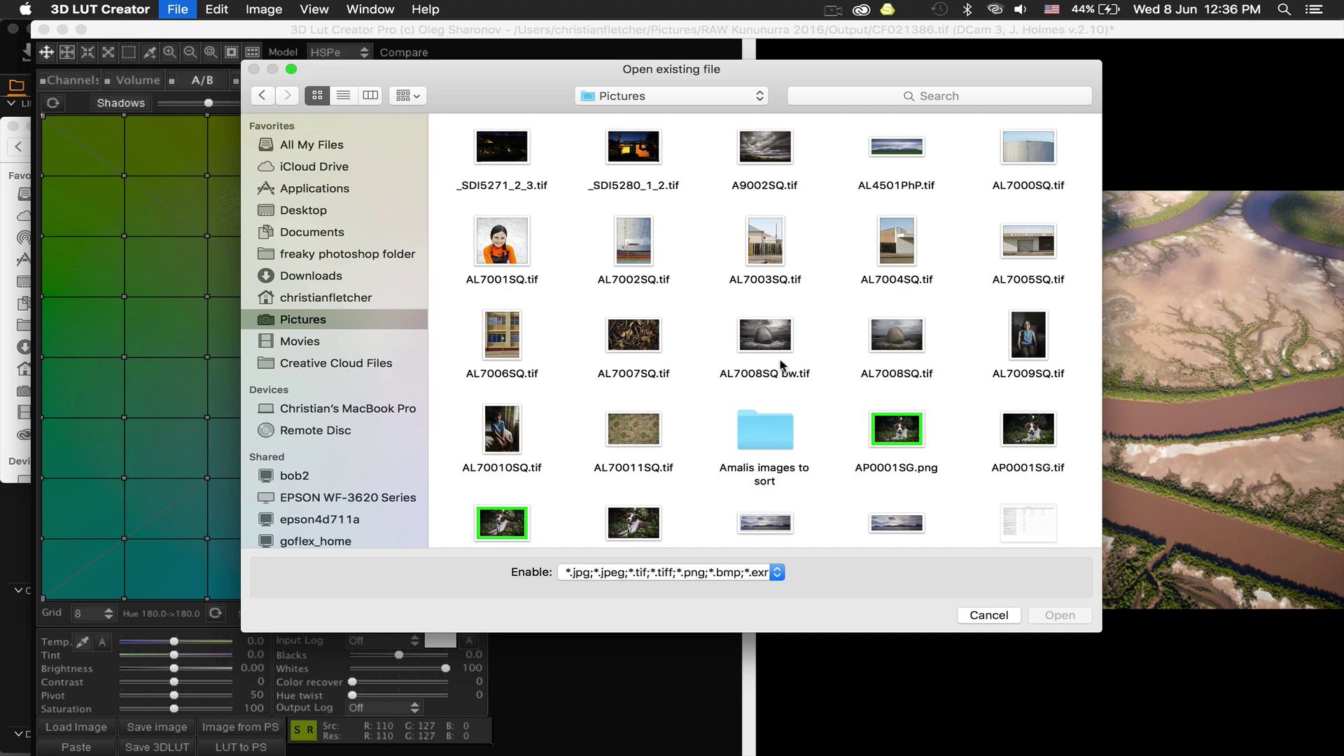
text(k)
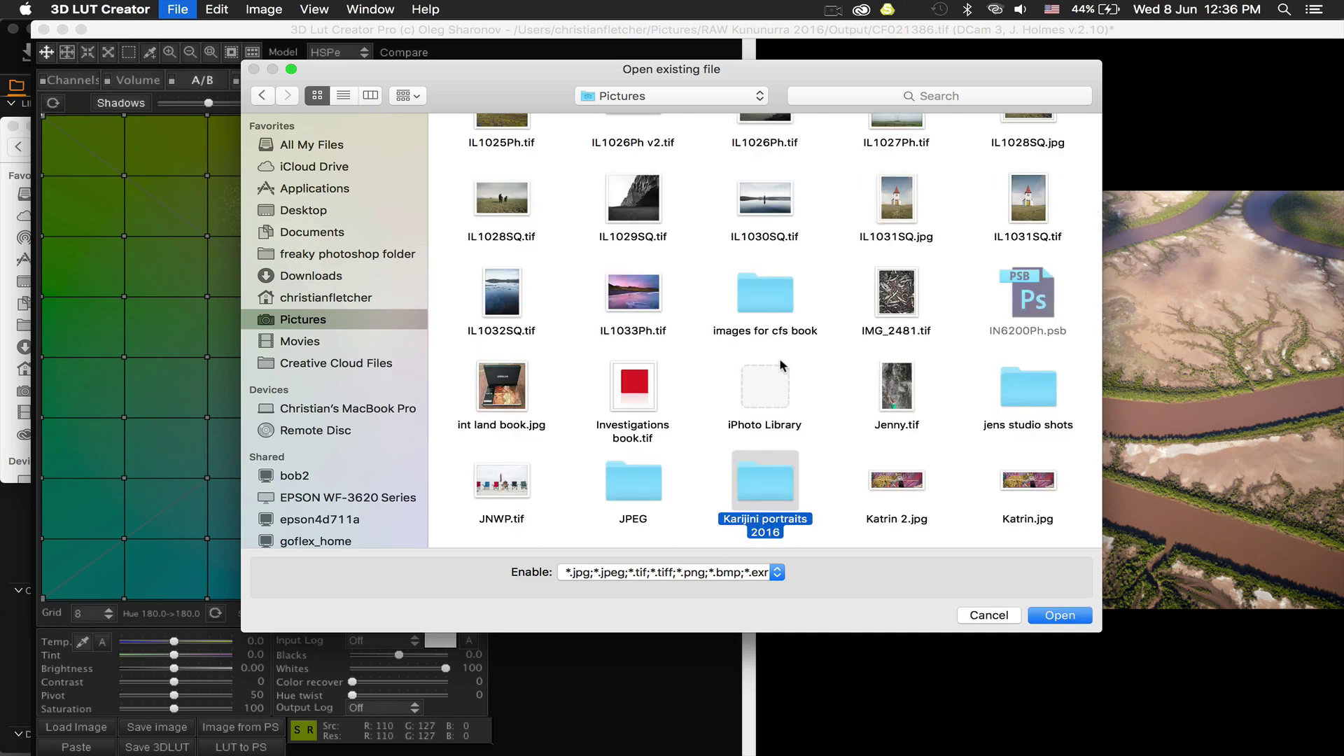
text(u)
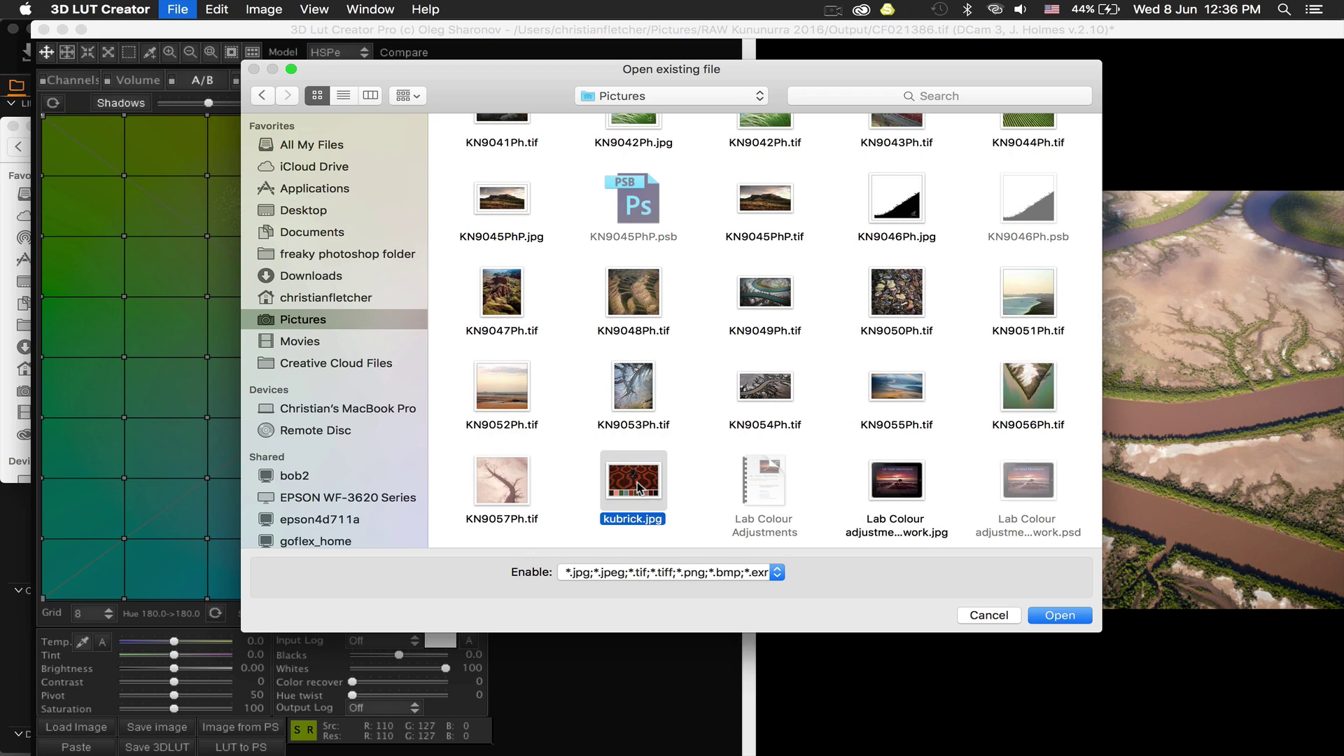
click(1055, 610)
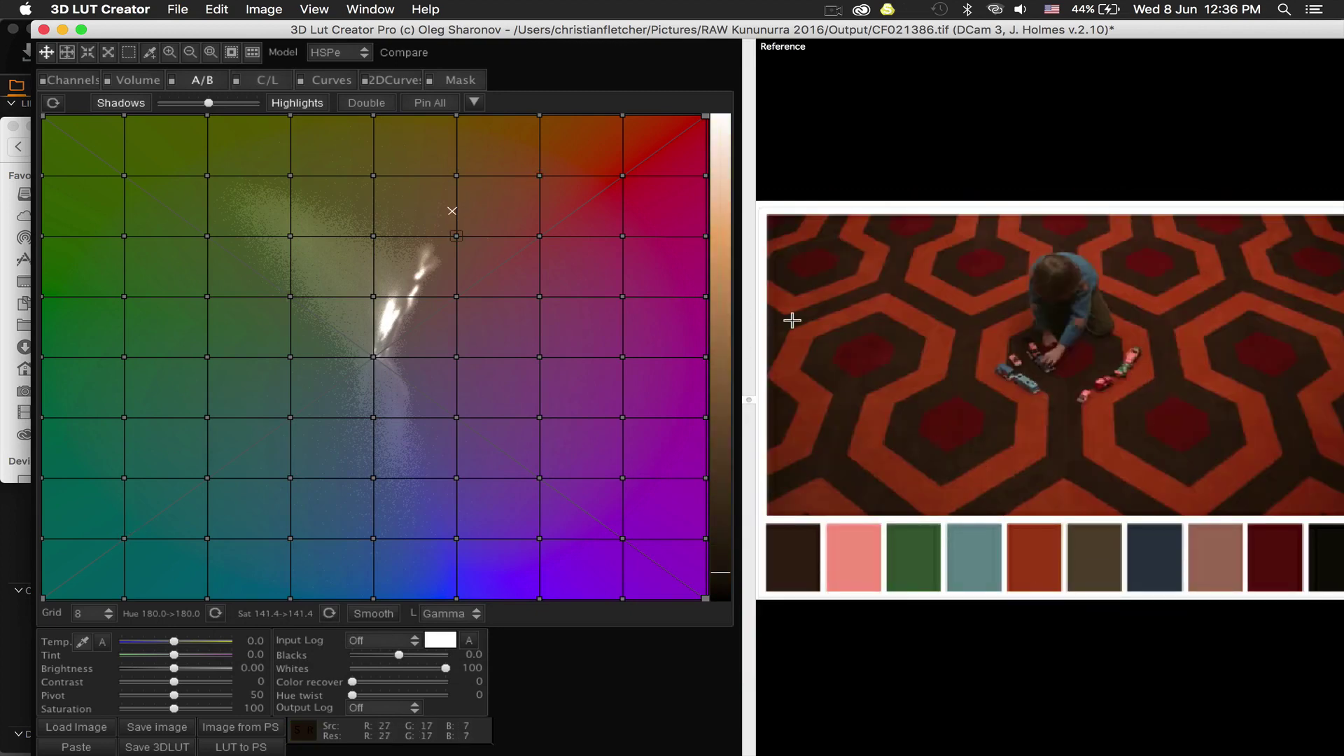
Step: Switch to Compare view with the Reference and After panes side by side
click(390, 56)
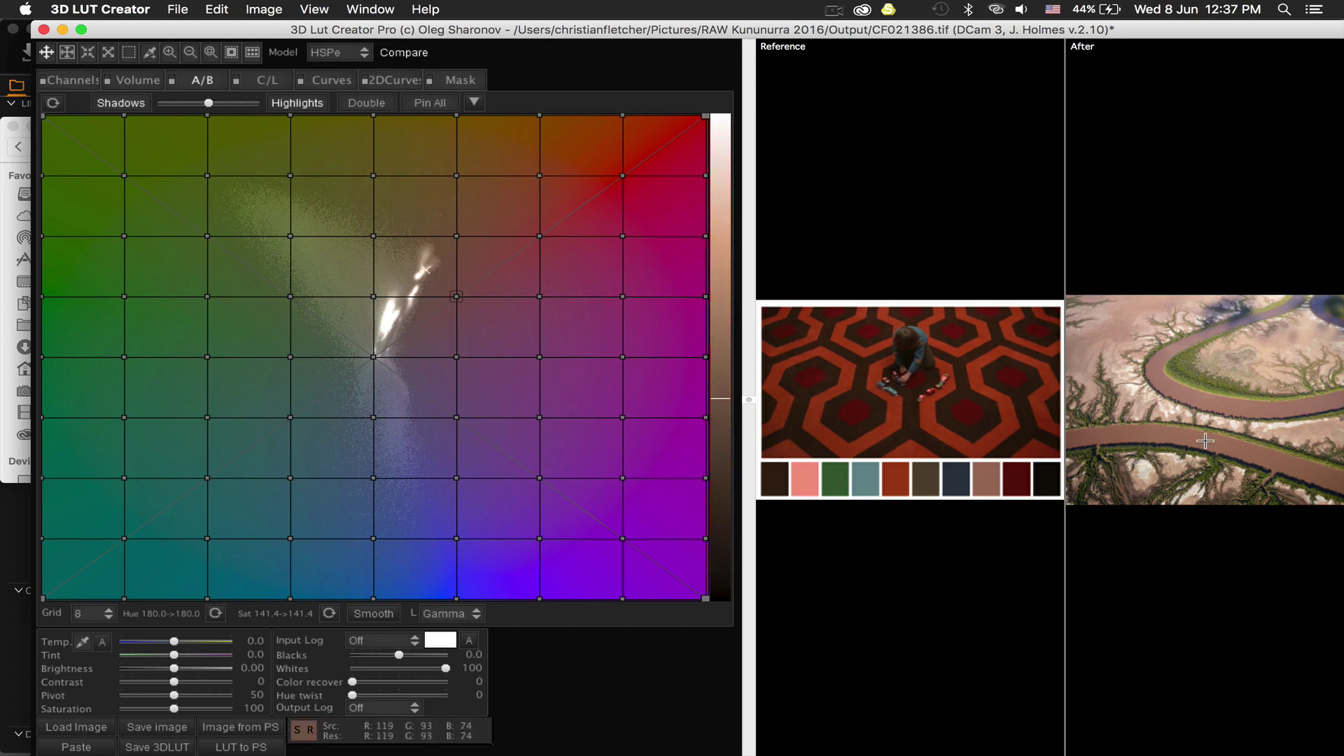
Step: Run Auto Match colors to reference (Cmd+M) to open the Color Match dialog
click(178, 12)
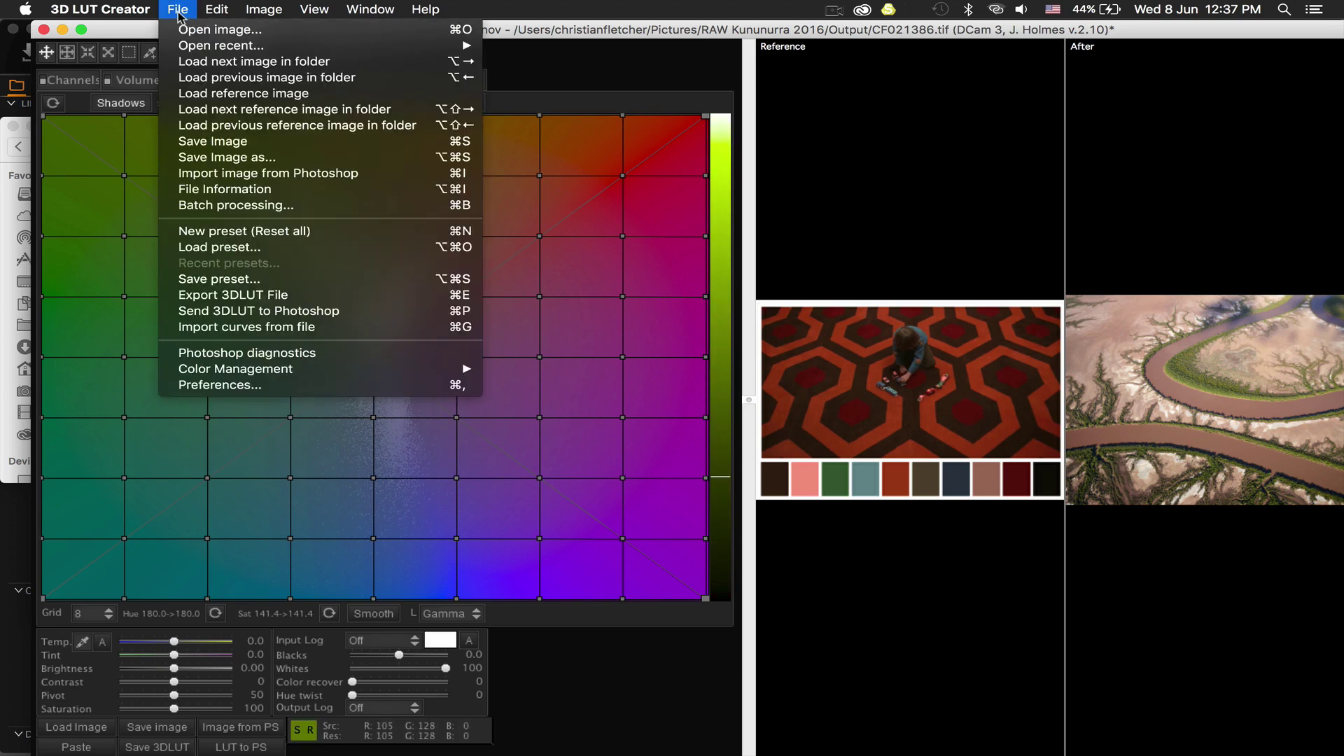
mouse_move(214, 14)
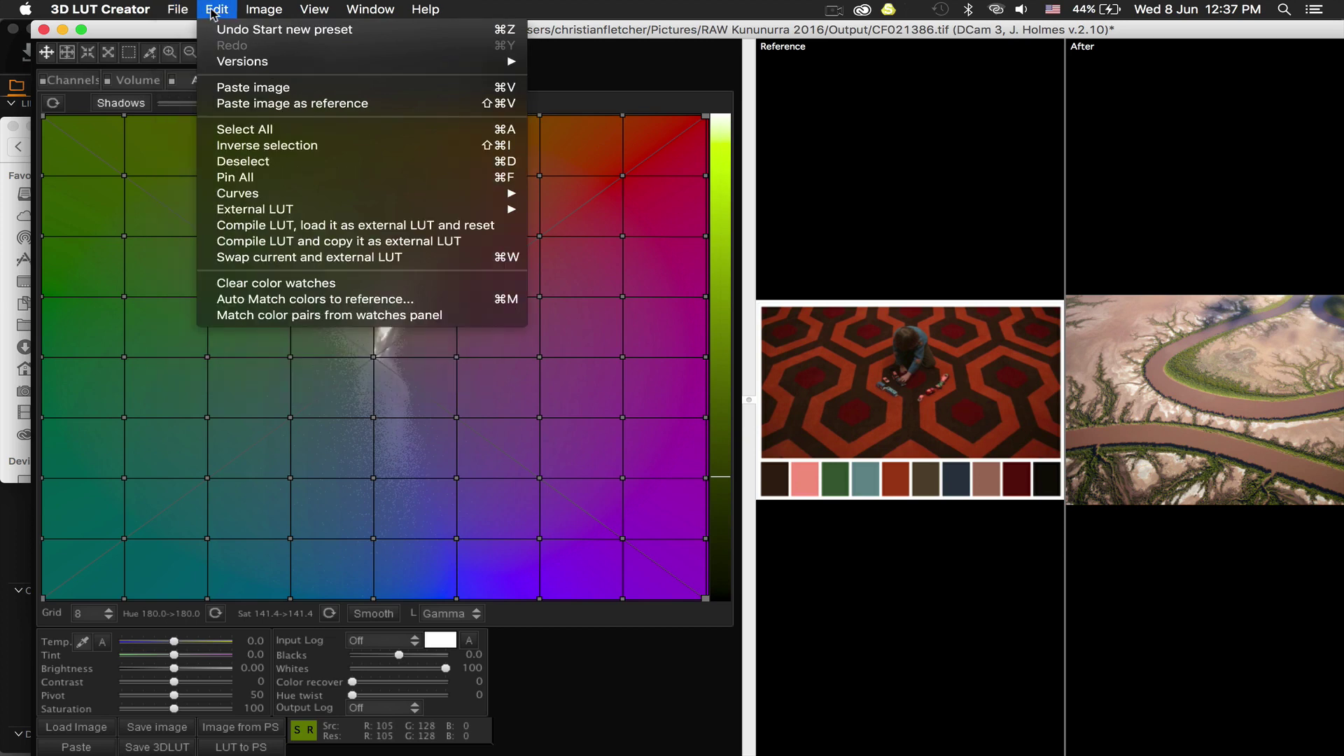
click(287, 299)
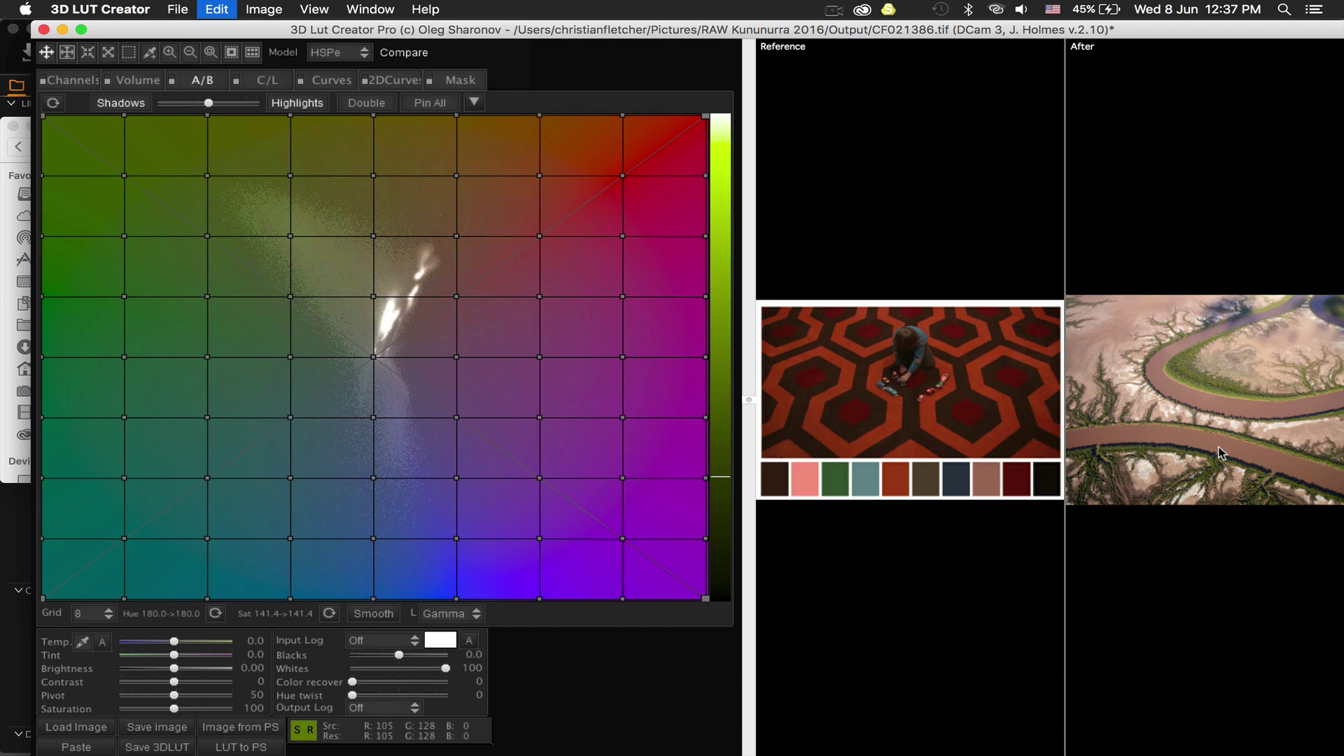
key(super+m)
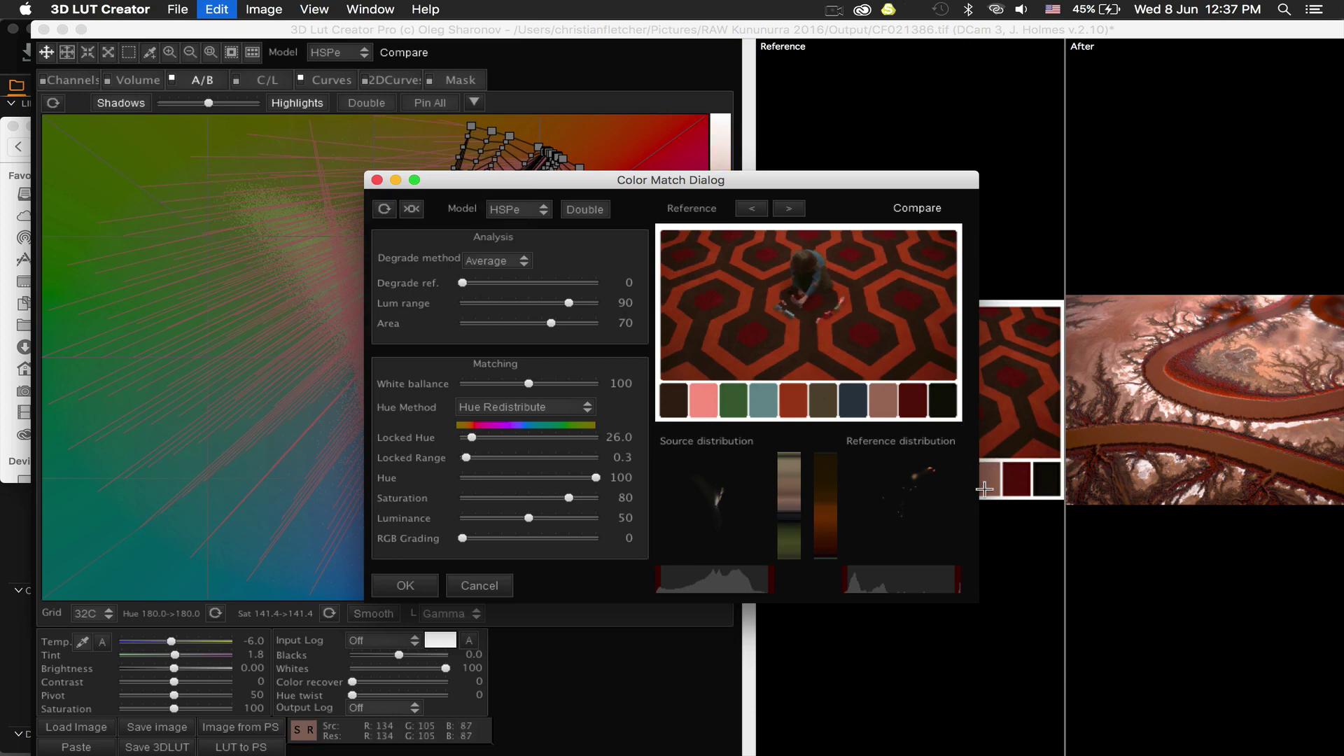
Step: Accept the Kubrick colour match with OK in the Color Match Dialog
click(406, 586)
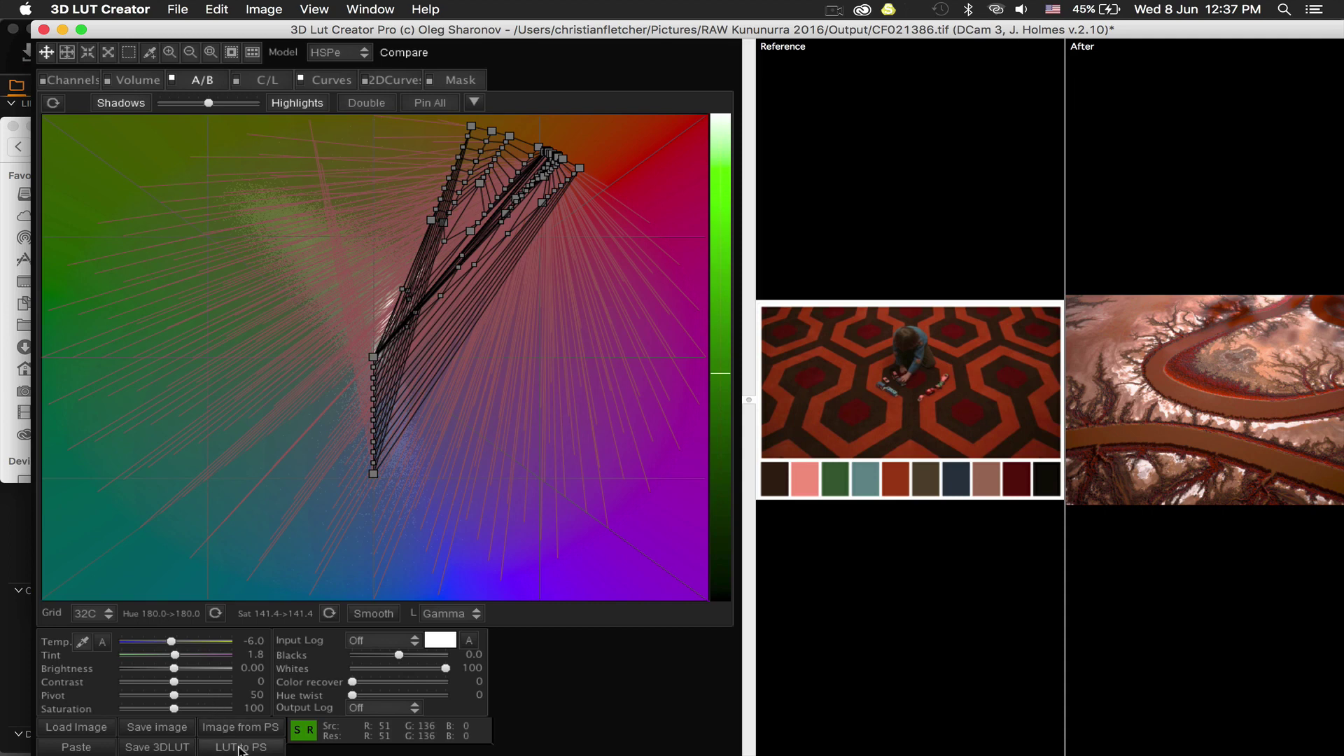
Step: Delete the blue water Color Lookup layer and send the Kubrick-matched LUT to Photoshop
key(super+Tab)
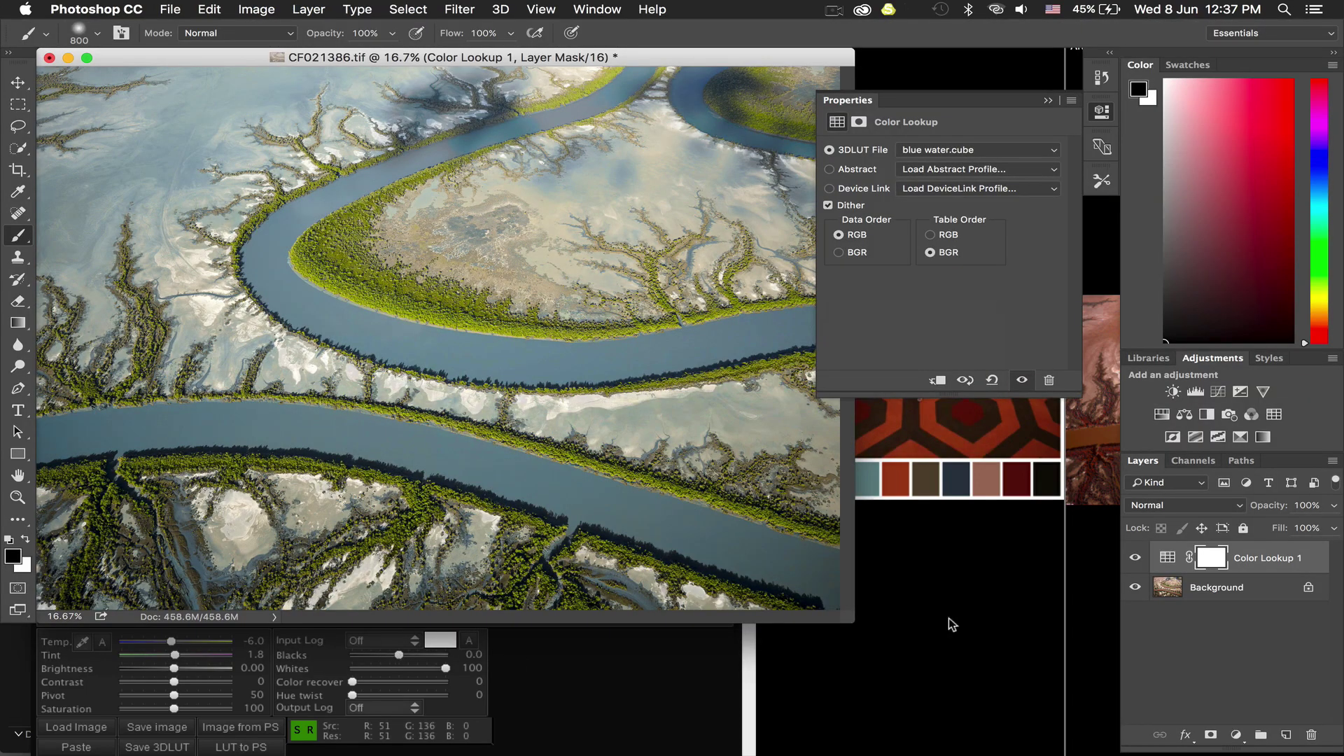
click(1263, 557)
key(Delete)
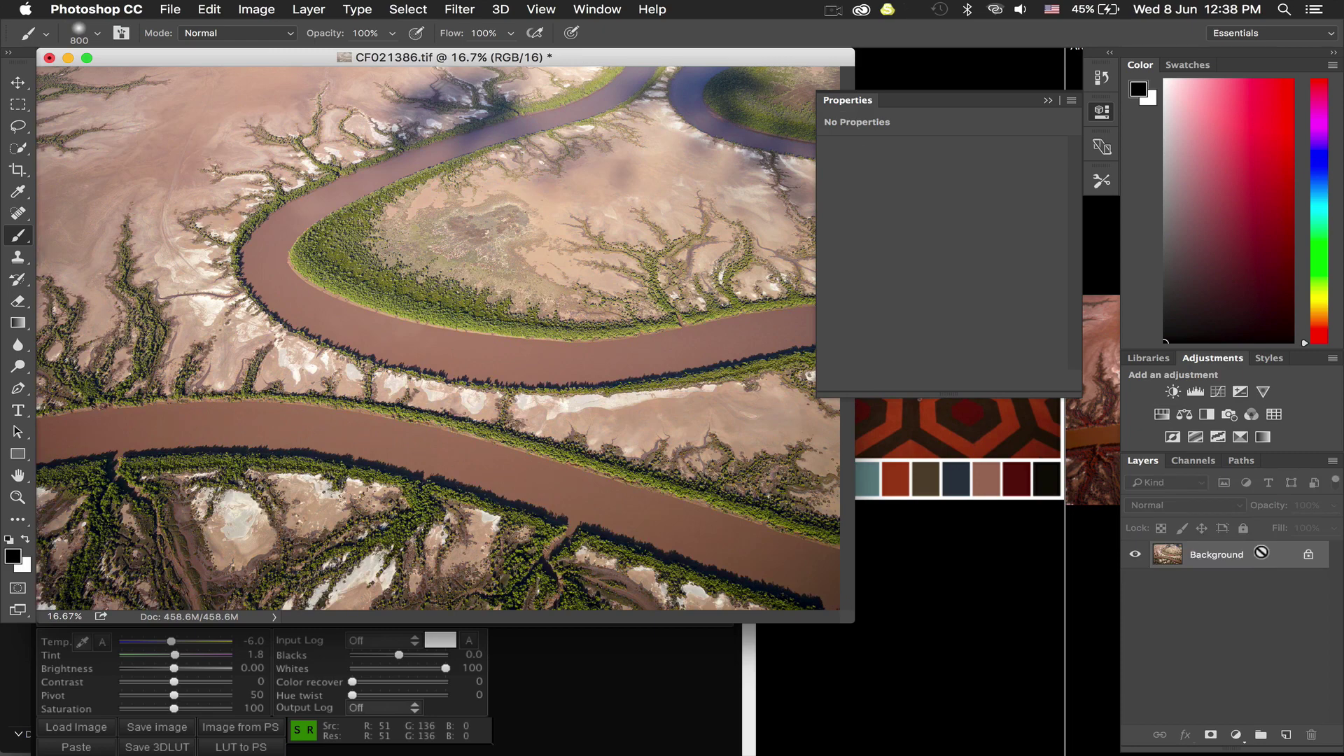
key(super+Tab)
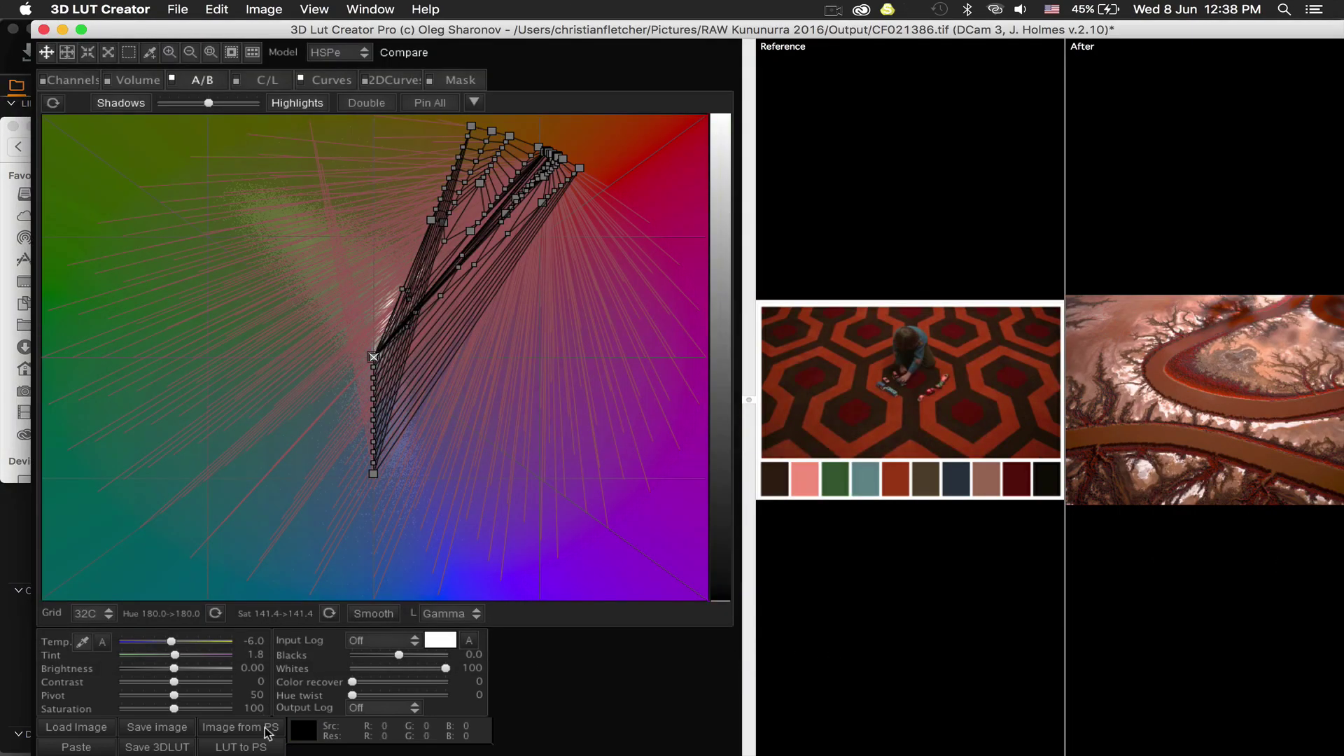
click(266, 748)
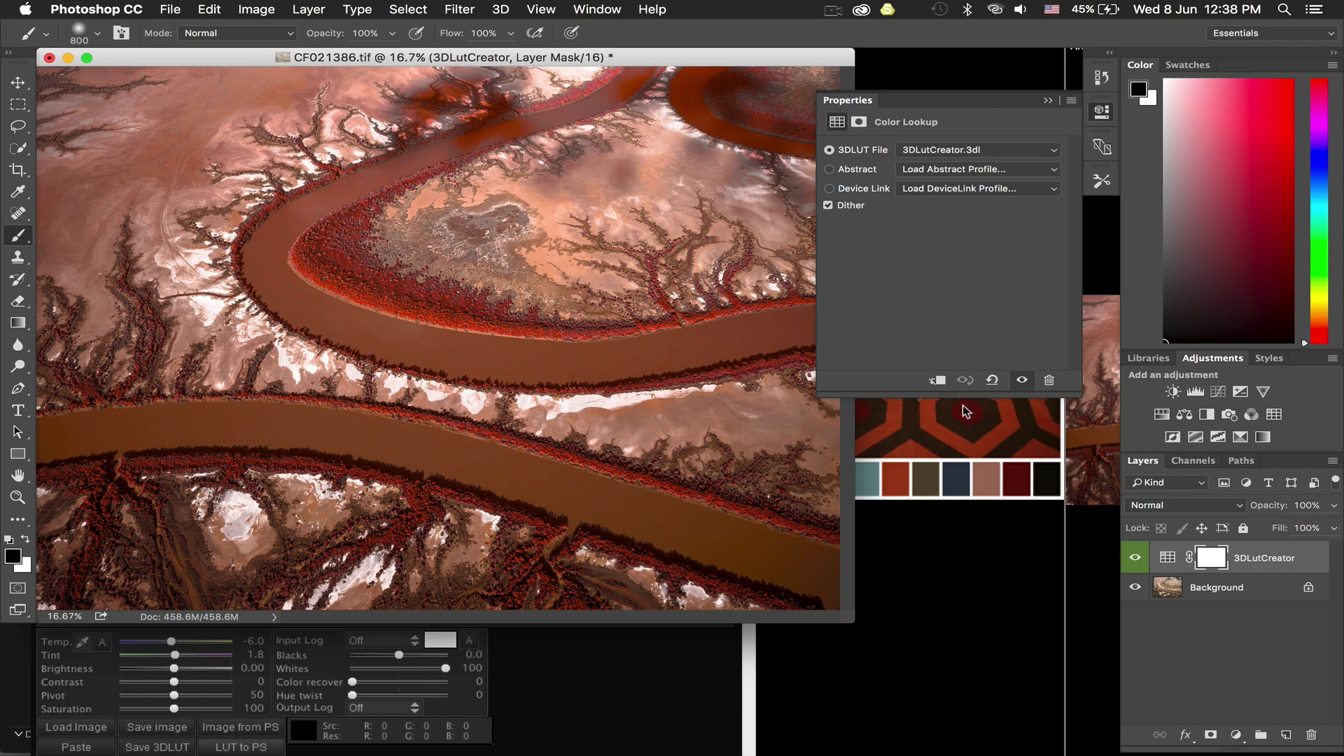
Step: Lower the 3DLutCreator lookup layer's opacity to 51%
drag(1264, 504, 1144, 497)
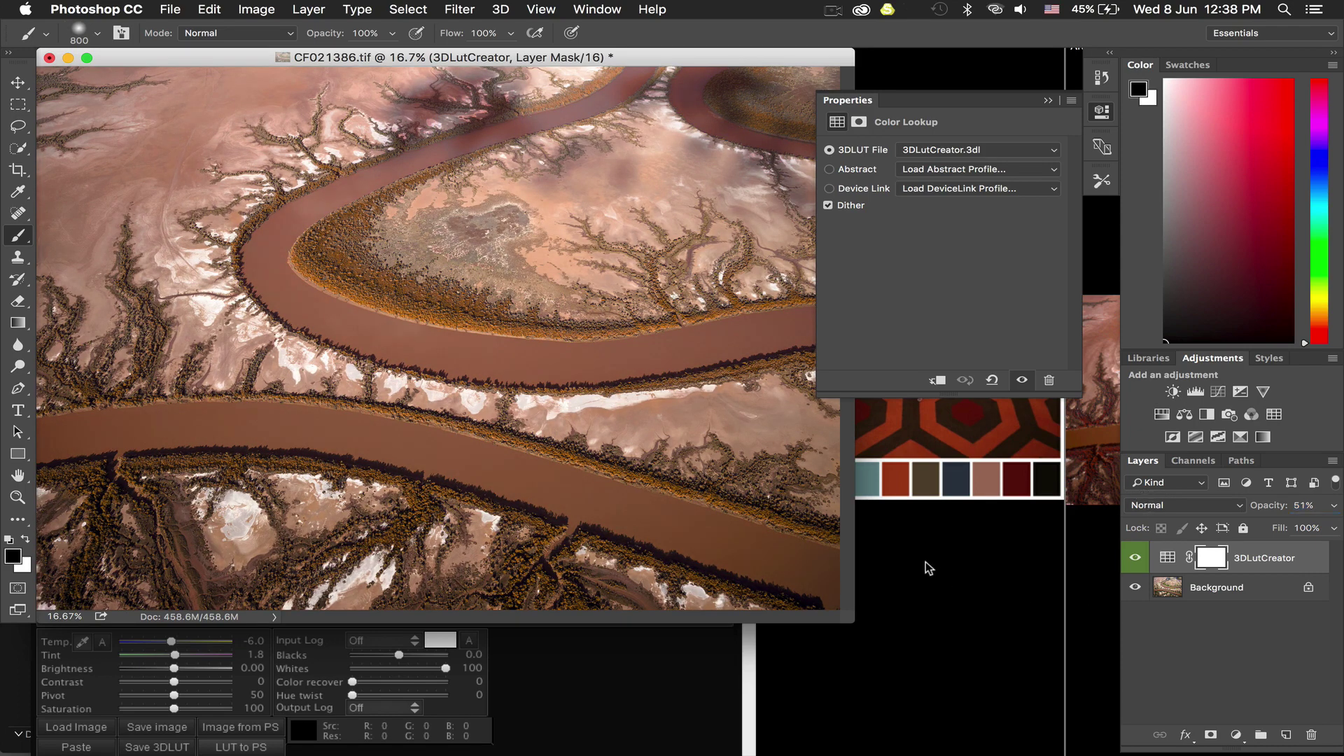
key(shift+plus)
Step: Cycle the LUT layer through Dissolve, Multiply, Lighten, Overlay and other blend modes, ending on Hue
key(shift+minus)
key(v)
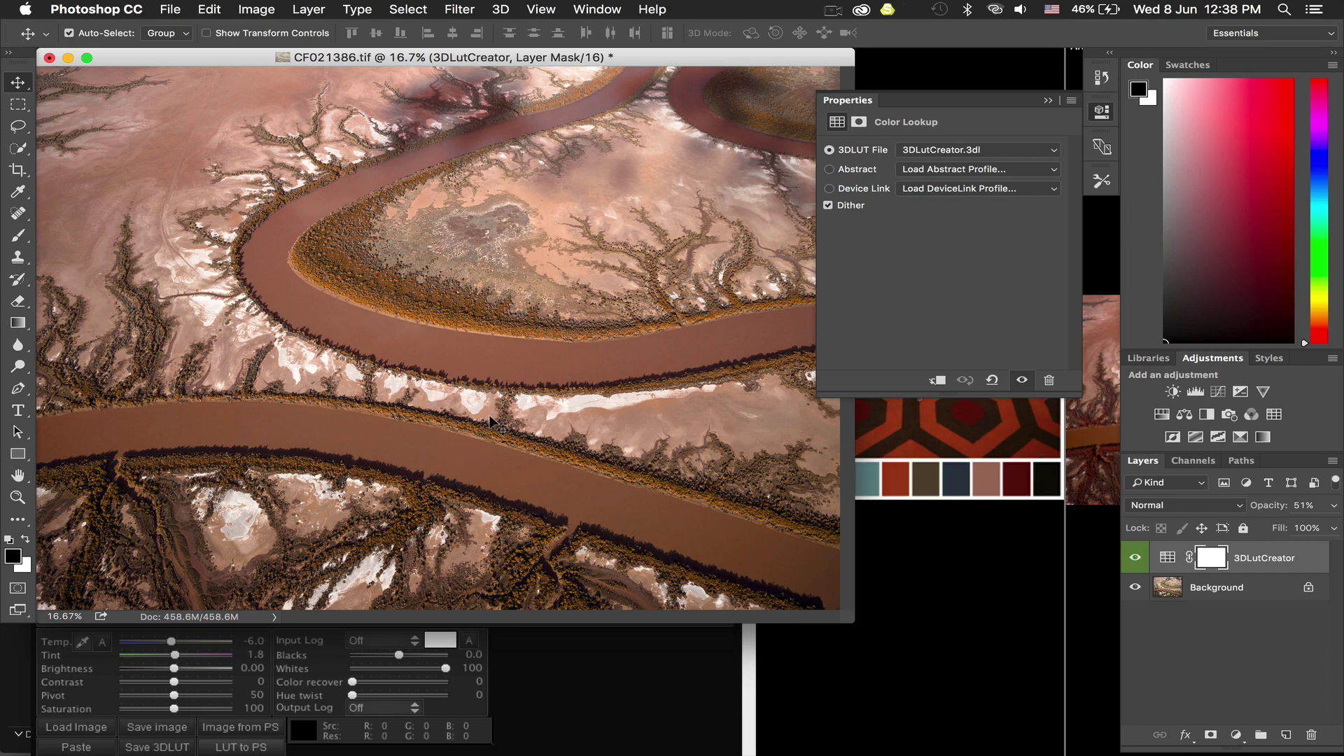
key(shift+plus)
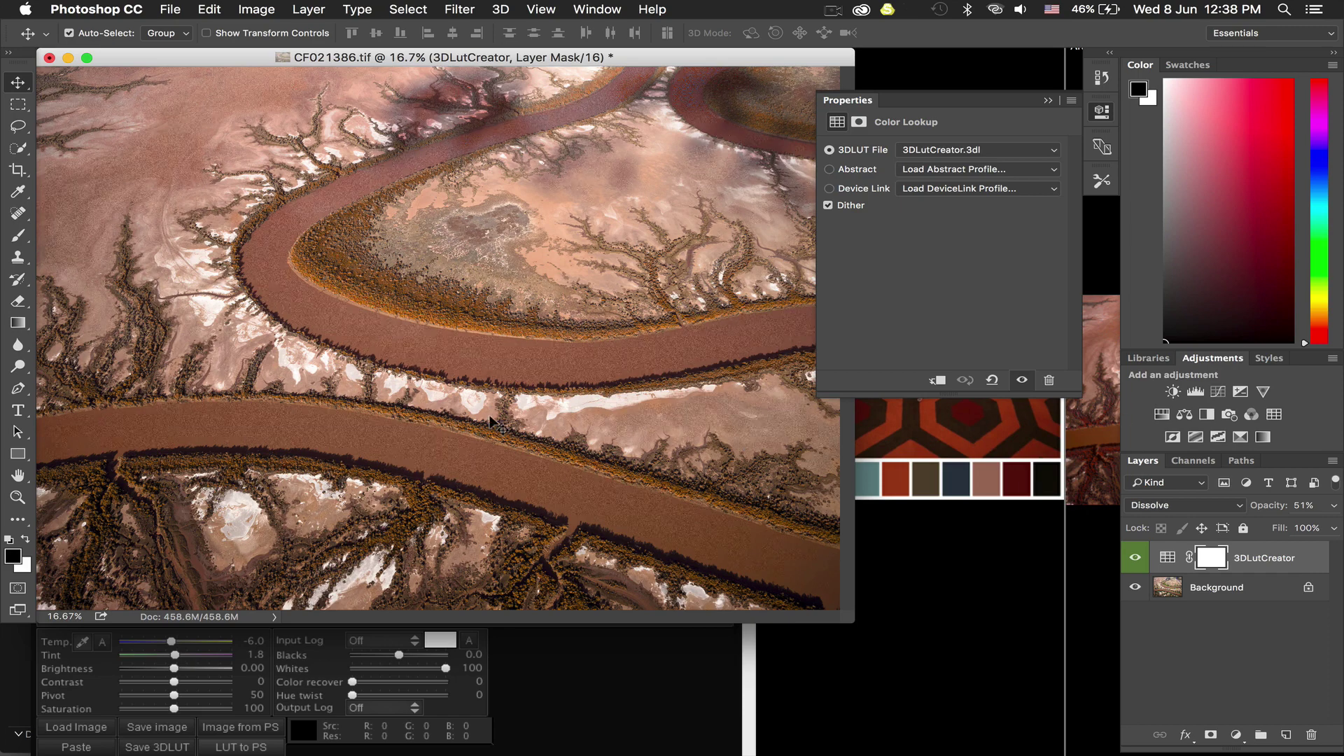
key(shift+plus)
key(shift+plus)
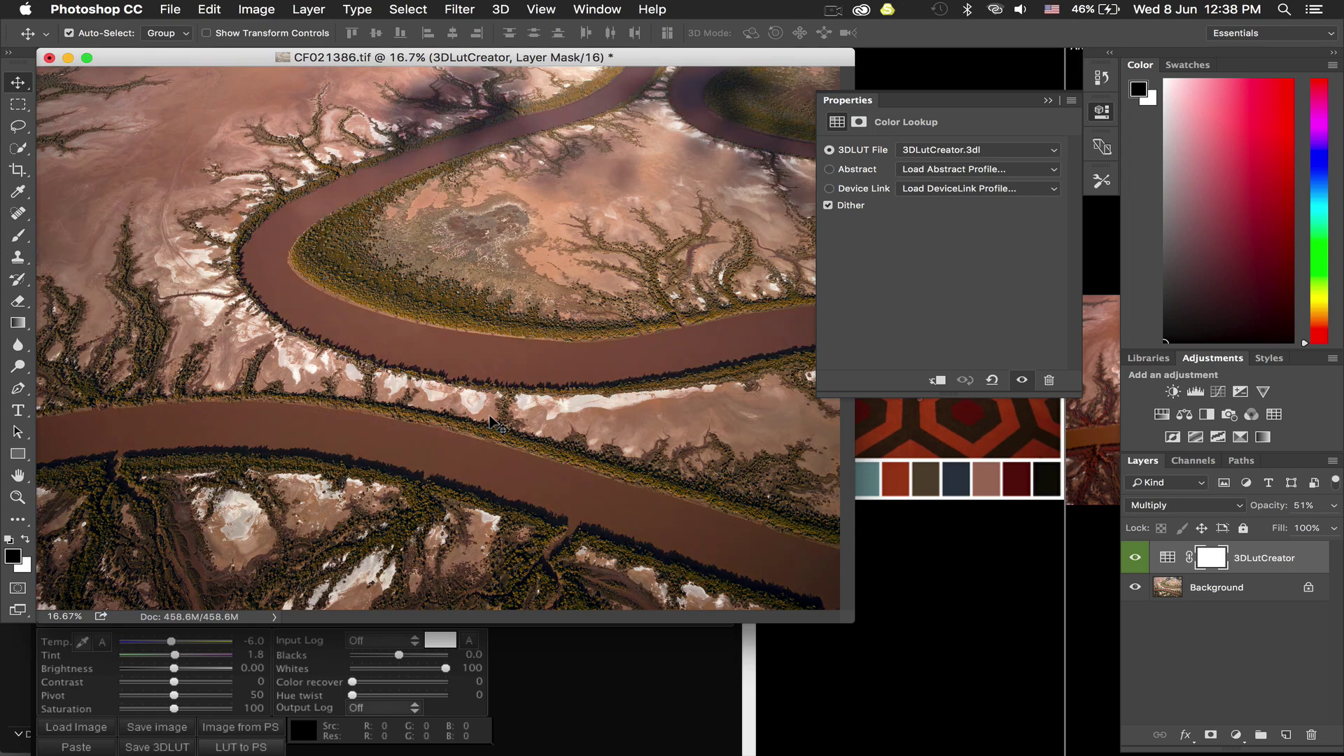
key(shift+plus)
key(shift+plus)
key(shift+plus)
key(shift+plus)
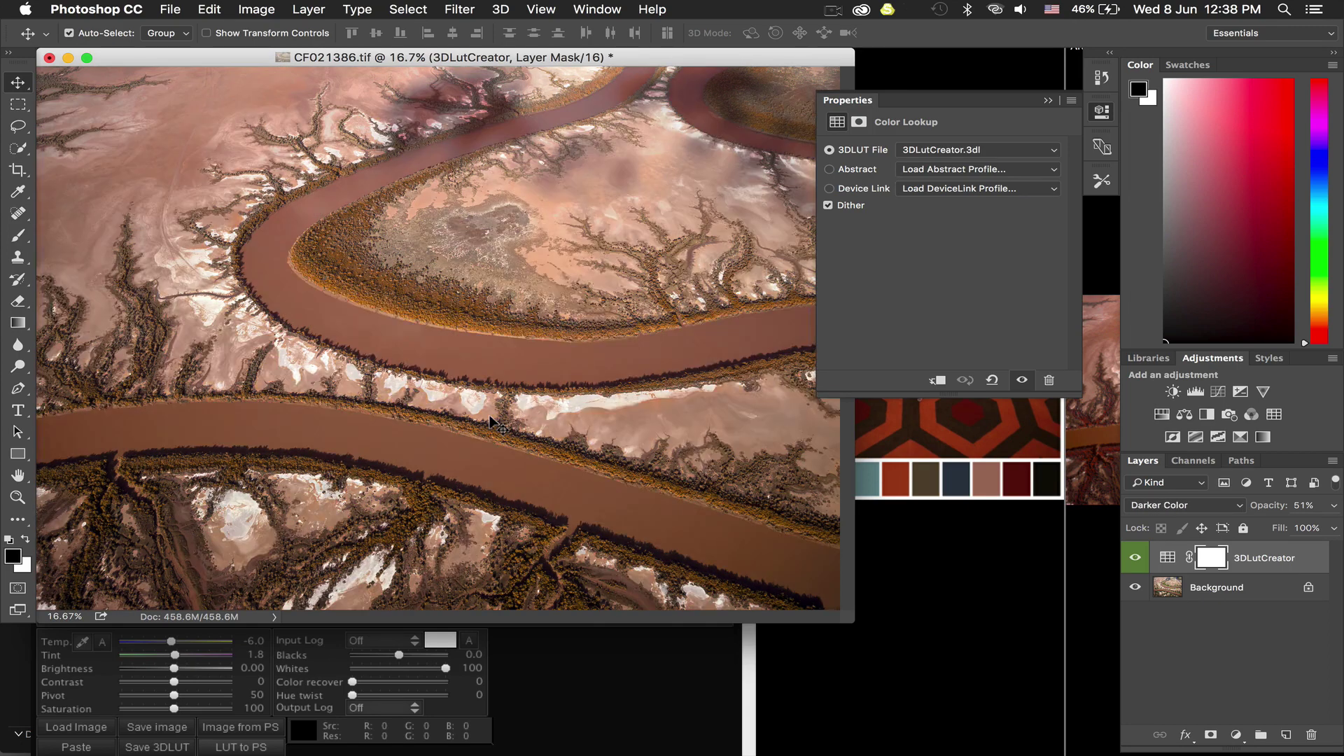
key(shift+plus)
key(shift+plus)
key(shift+plus)
key(shift+plus)
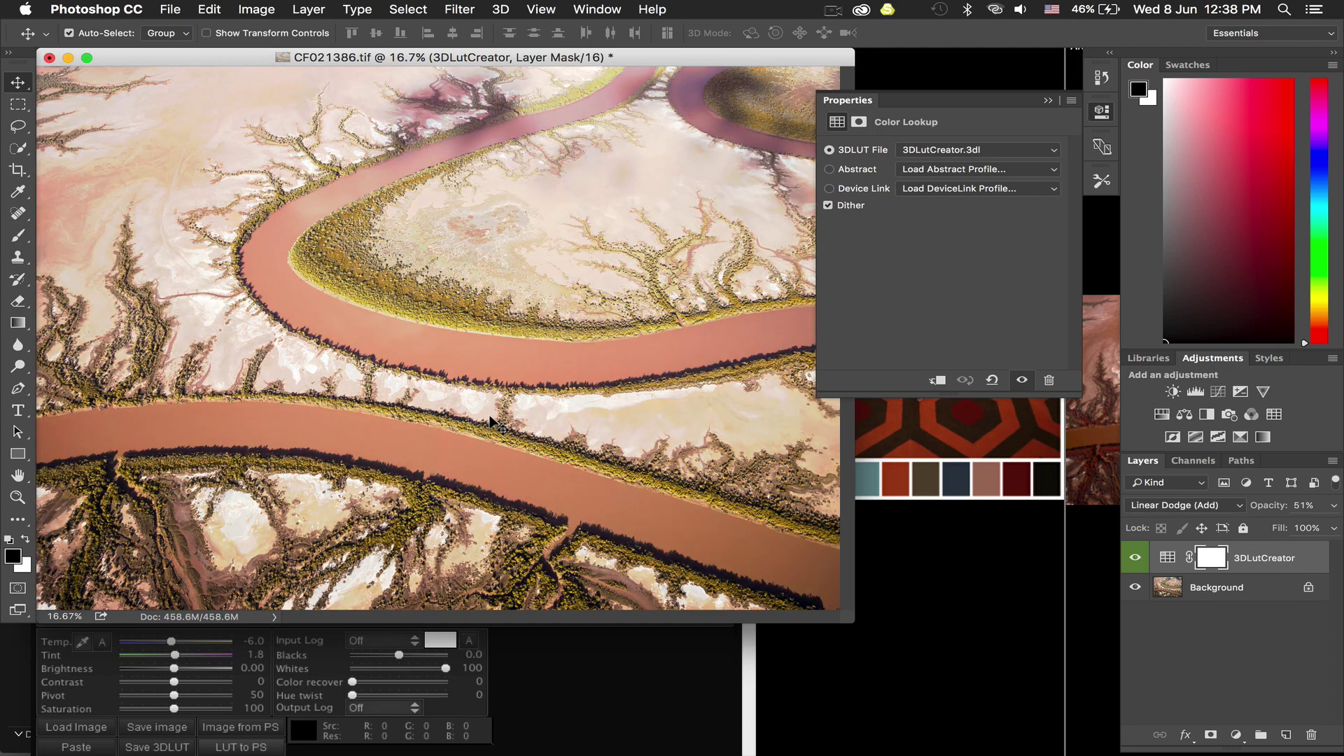
key(shift+plus)
key(shift+plus)
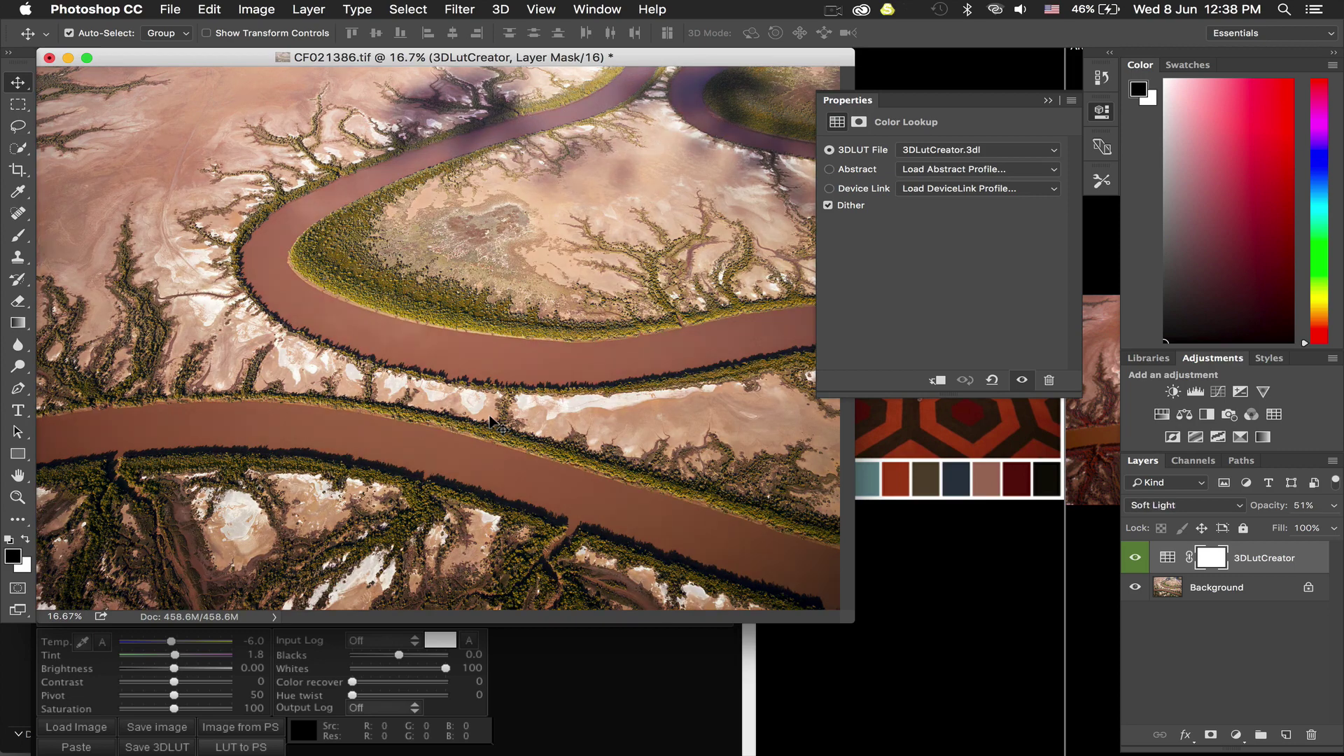
key(shift+plus)
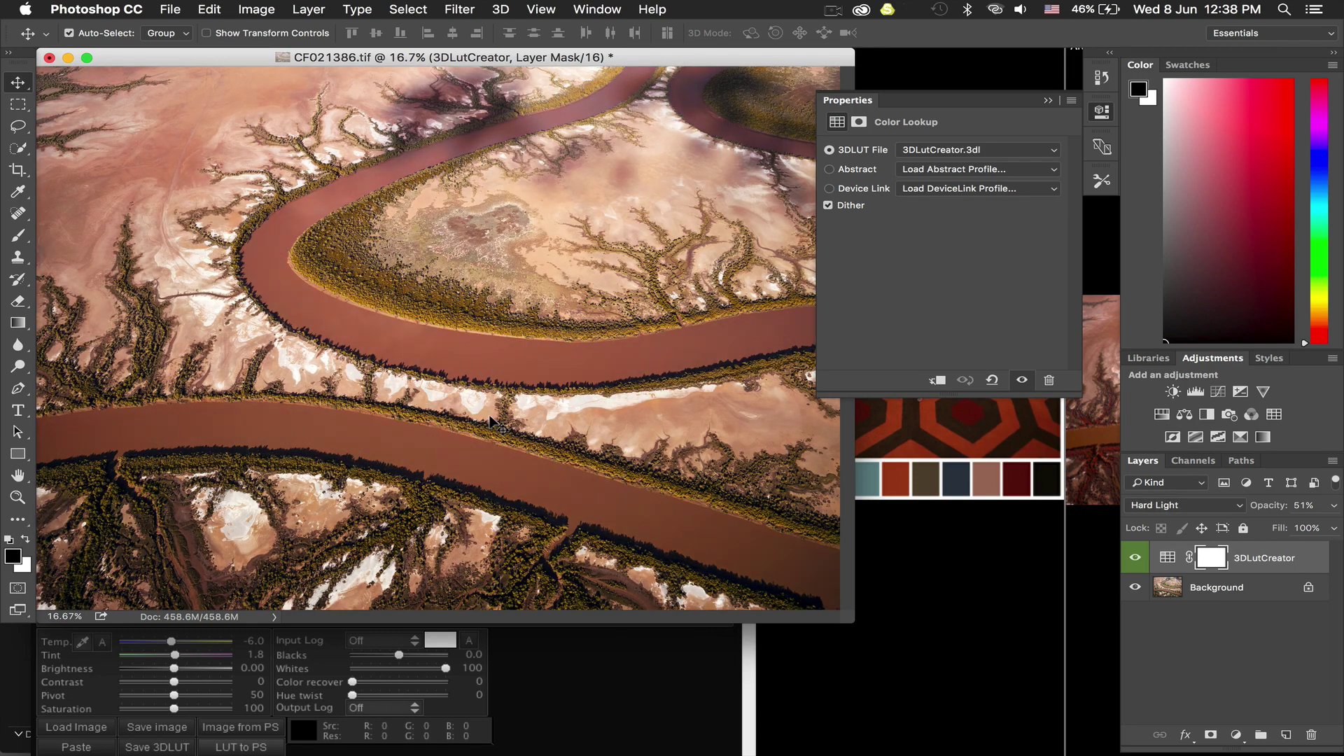
key(shift+plus)
key(shift+plus)
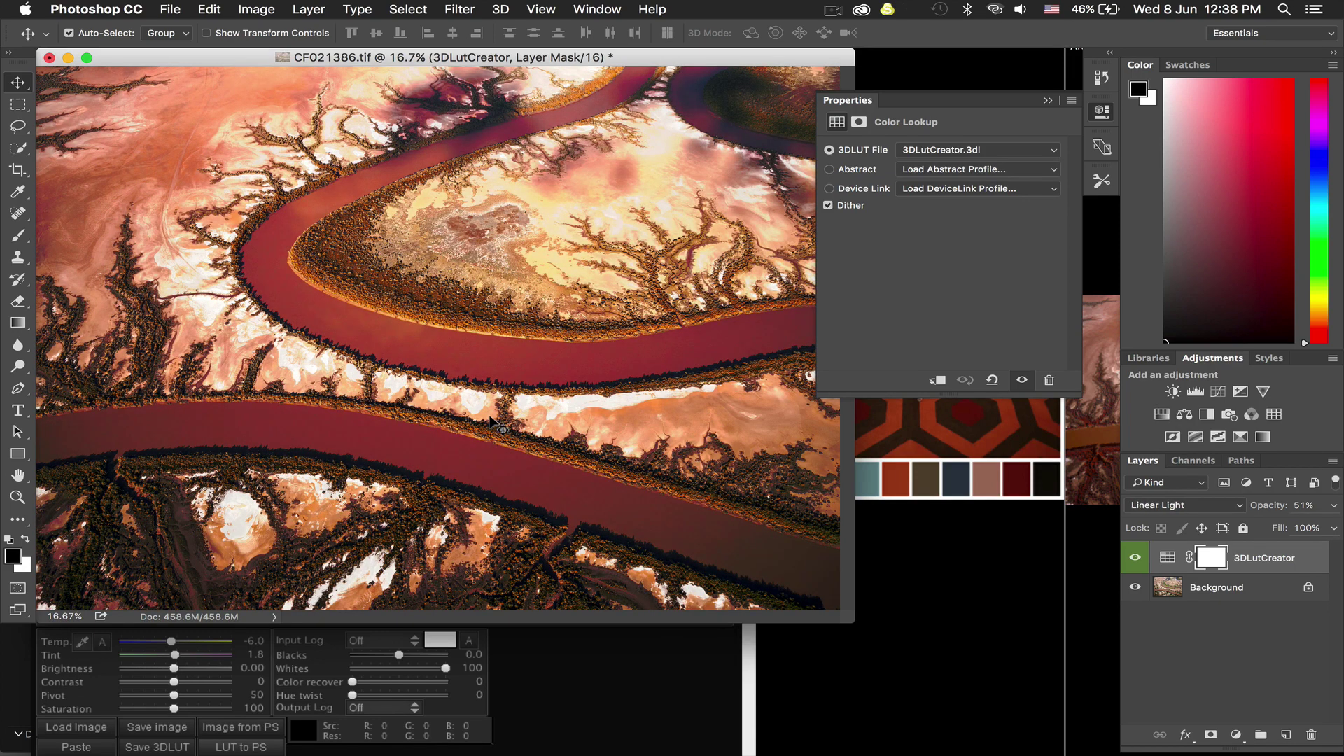
key(shift+plus)
key(shift+plus)
key(shift+plus)
key(shift+plus)
key(shift+plus)
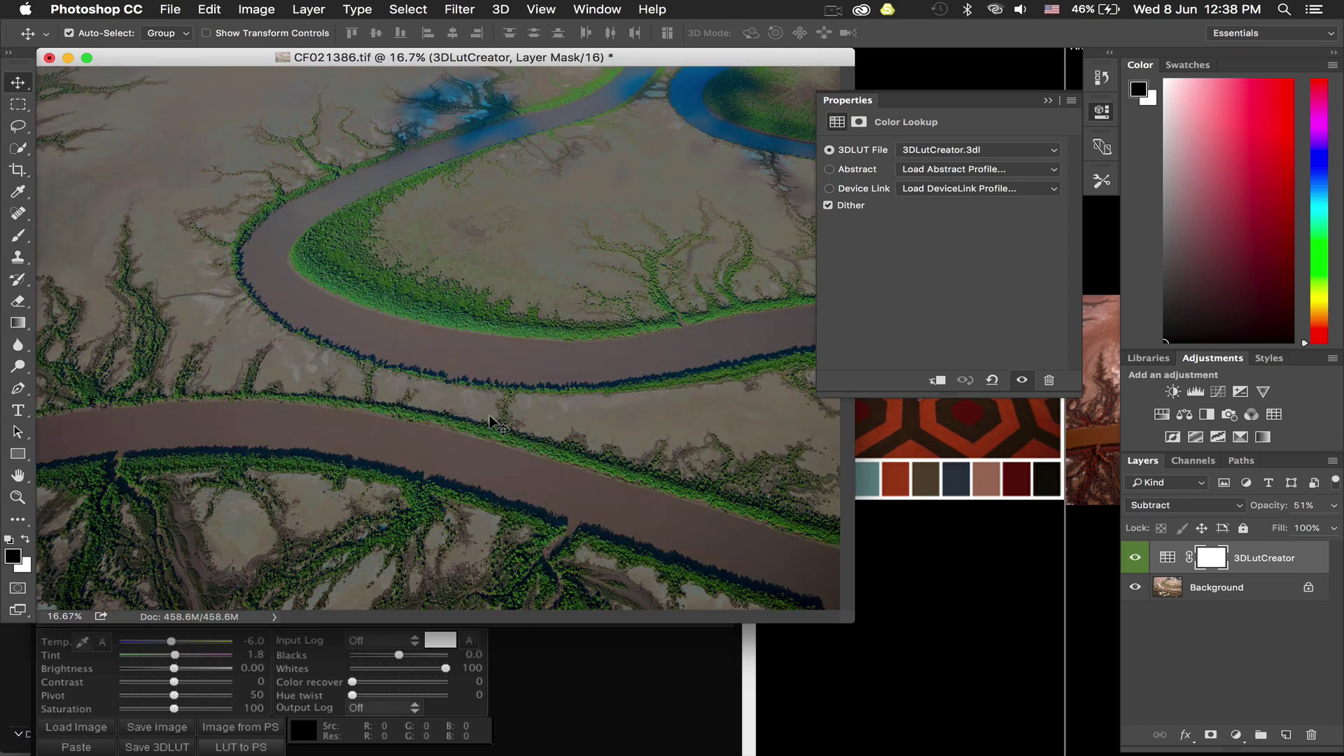
key(shift+plus)
key(shift+plus)
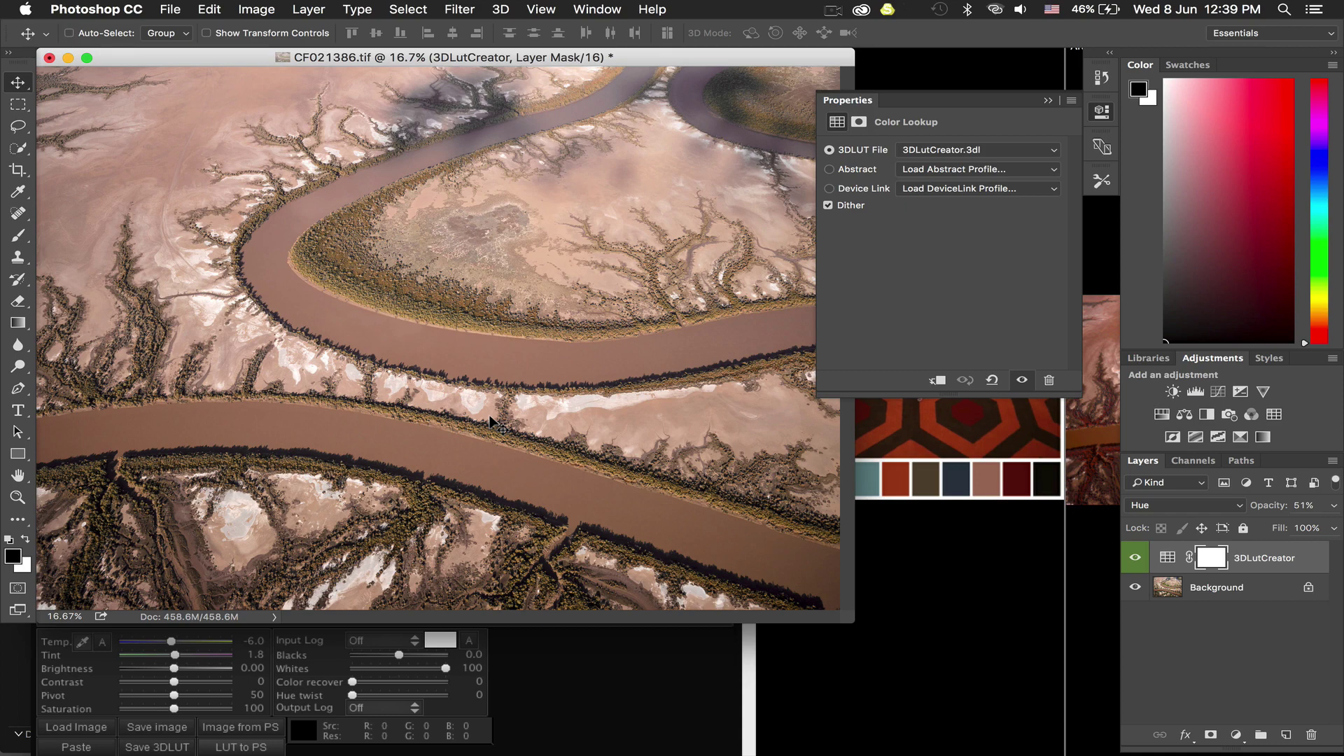
Step: Return to 3D LUT Creator and select a point on the Kubrick-matched A/B colour grid
key(super+Tab)
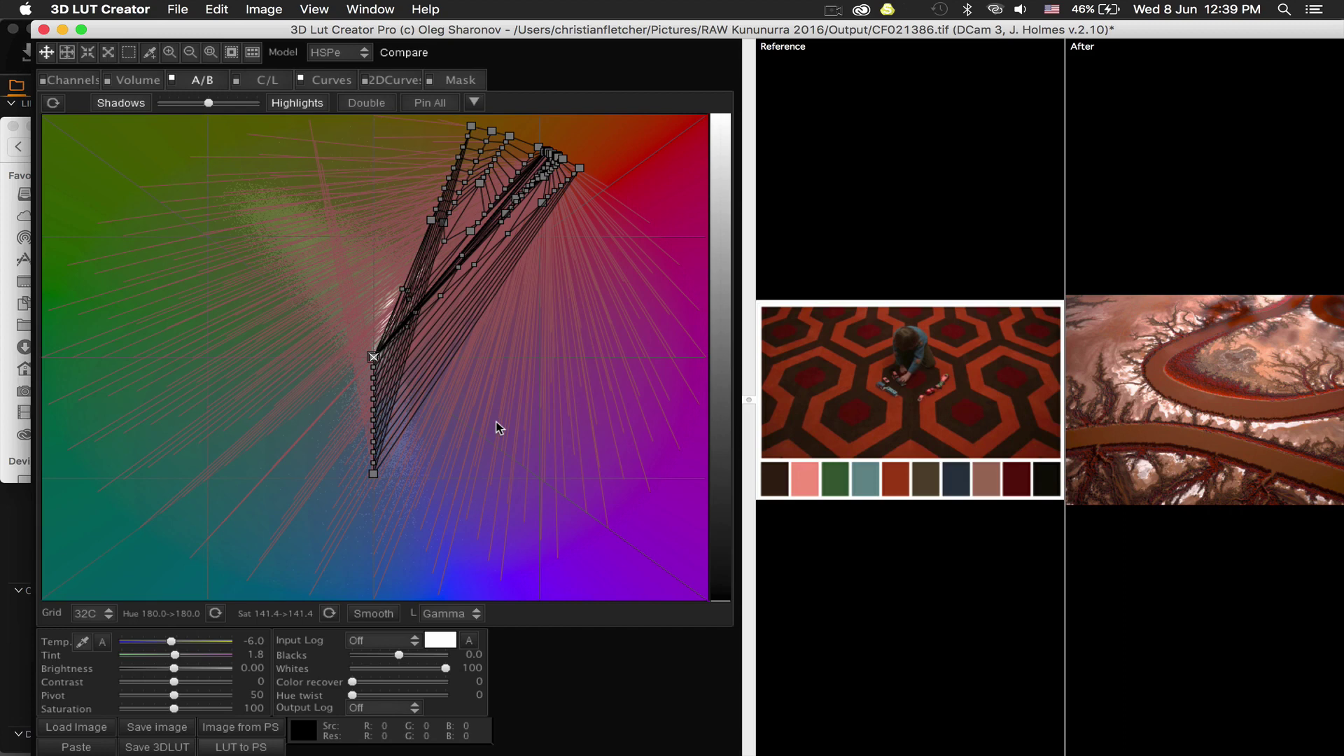
click(403, 297)
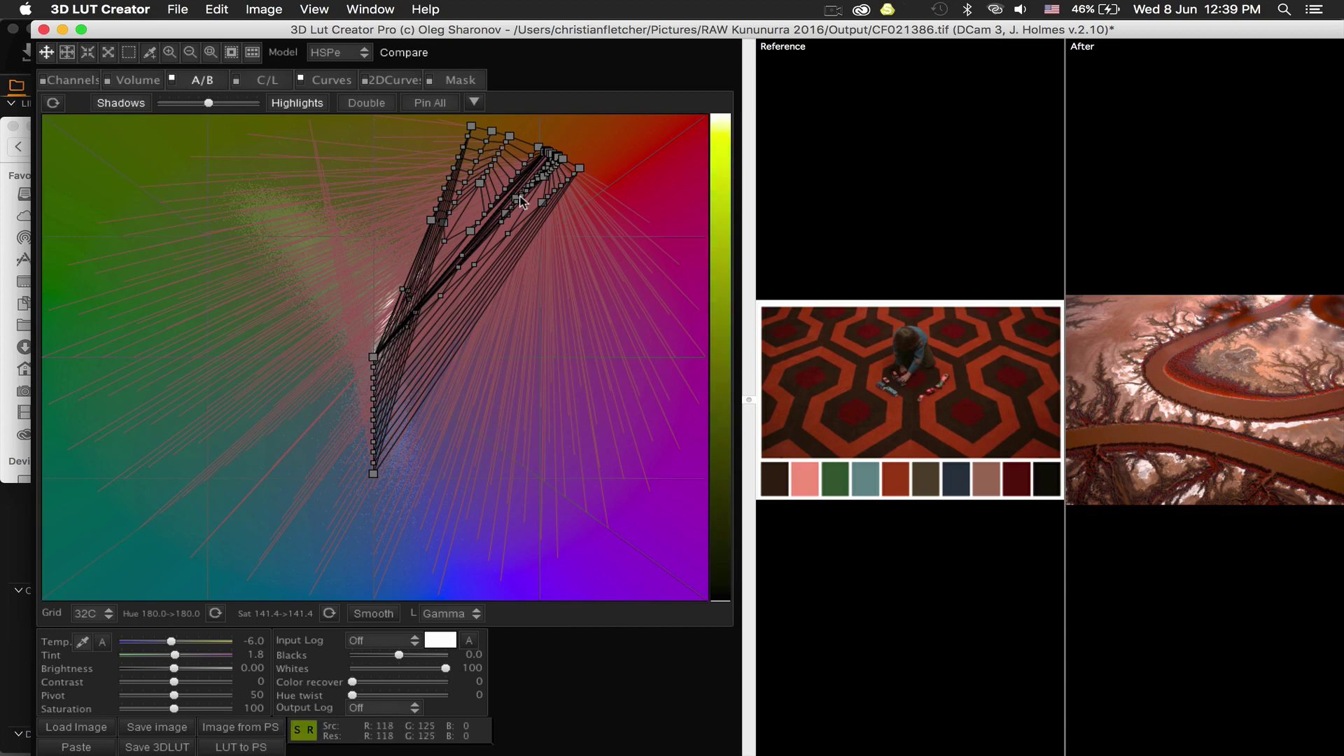